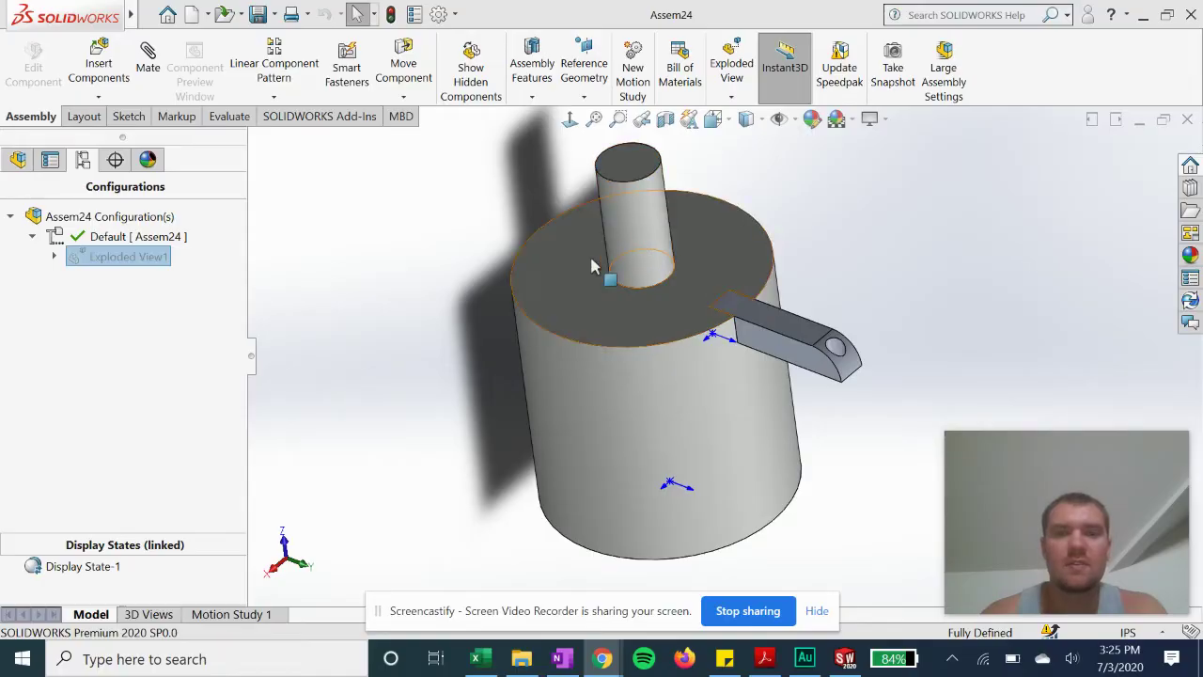
# - Activate Exploded View1 in the ConfigurationManager to pull the prong out of the receptacle
pyautogui.doubleClick(132, 257)
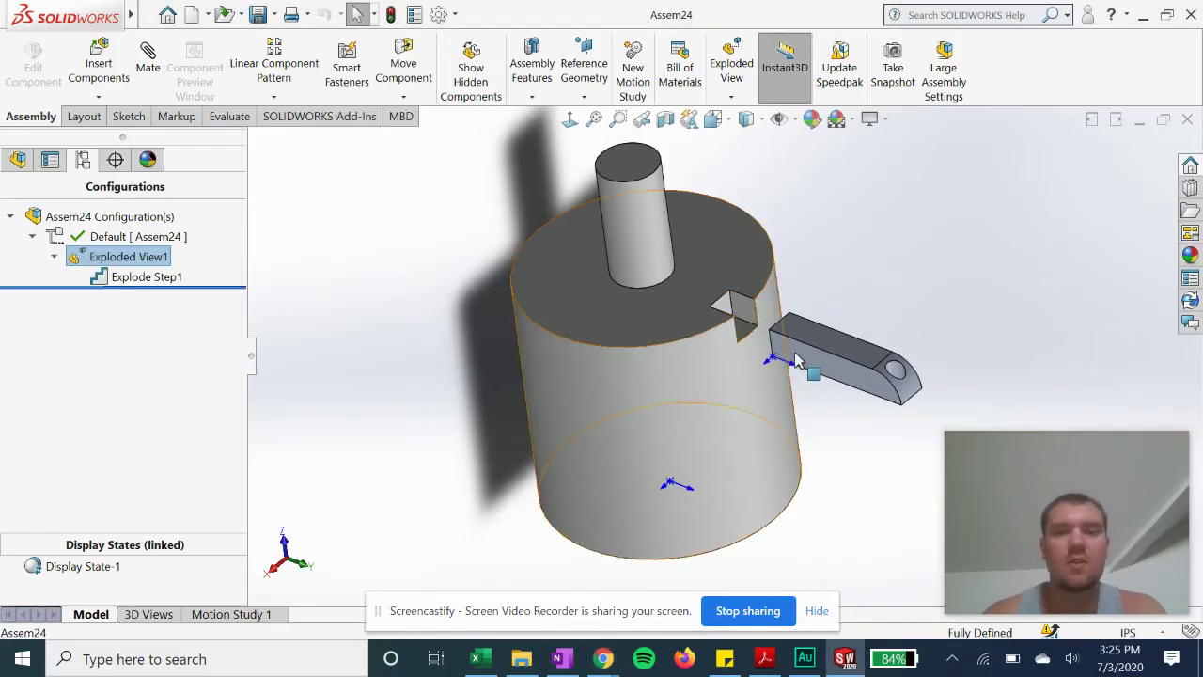
# - Deactivate Exploded View1 so the prong returns into the receptacle's slot
pyautogui.moveTo(715, 377); pyautogui.dragTo(769, 330, button='middle')
pyautogui.moveTo(687, 333); pyautogui.dragTo(704, 341, button='middle')
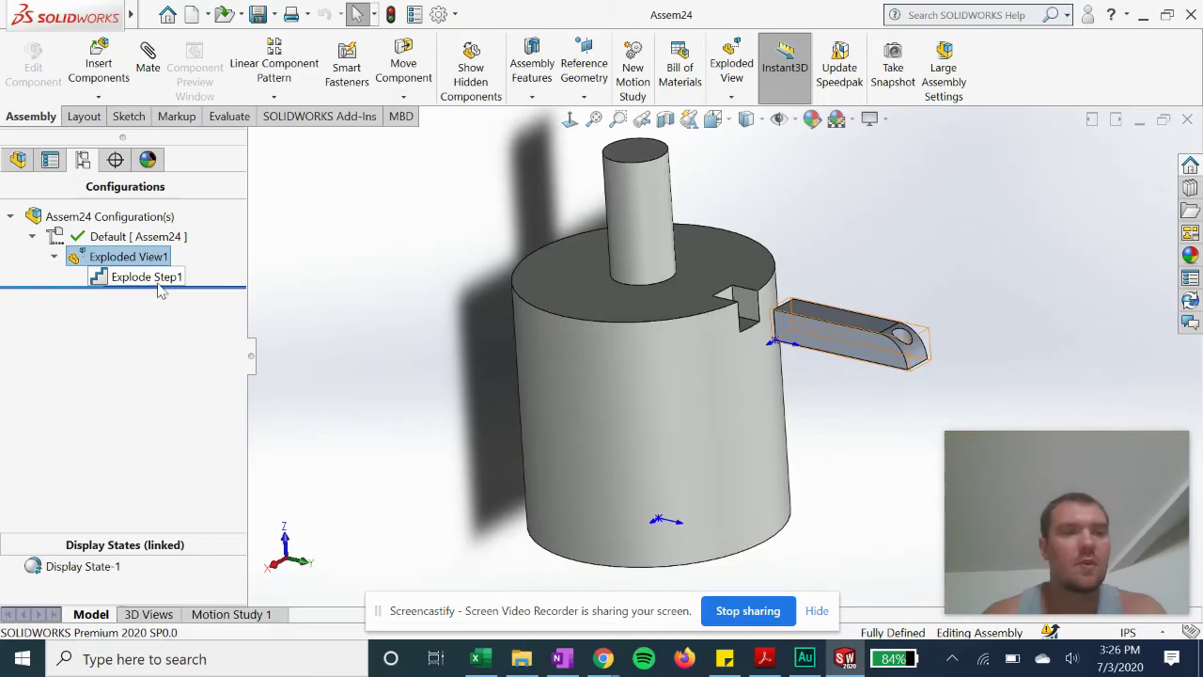
pyautogui.doubleClick(132, 260)
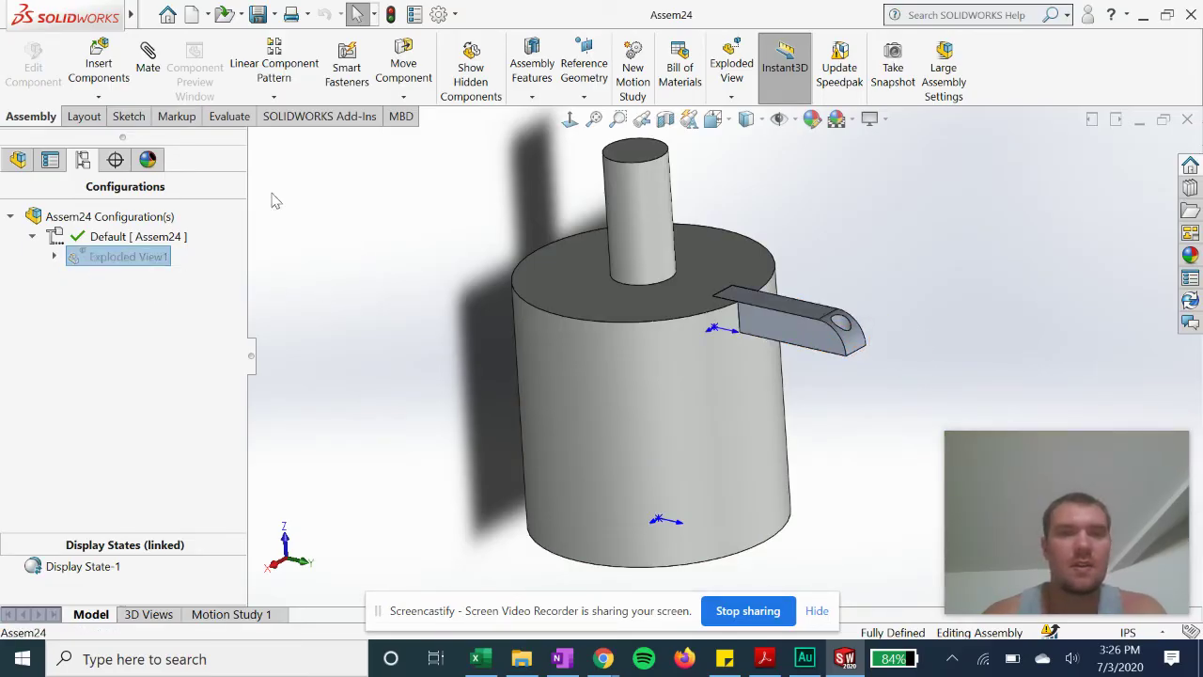
# - Load the SOLIDWORKS Simulation add-in from the Add-Ins commands
pyautogui.click(322, 116)
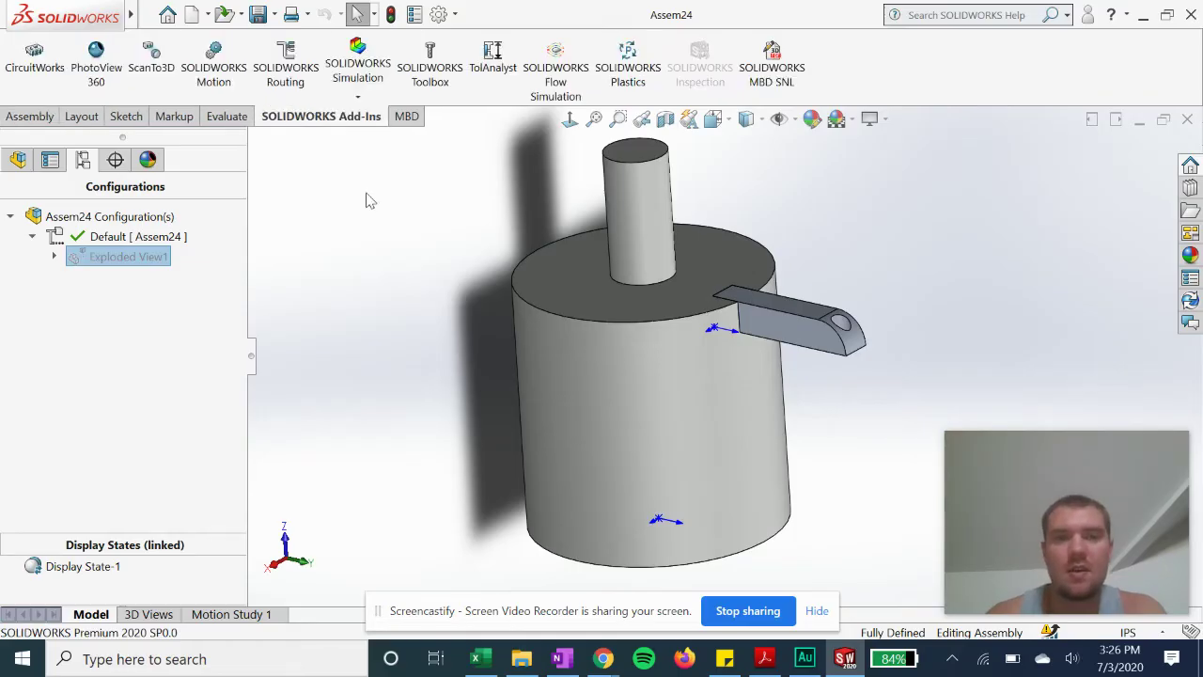
pyautogui.click(359, 94)
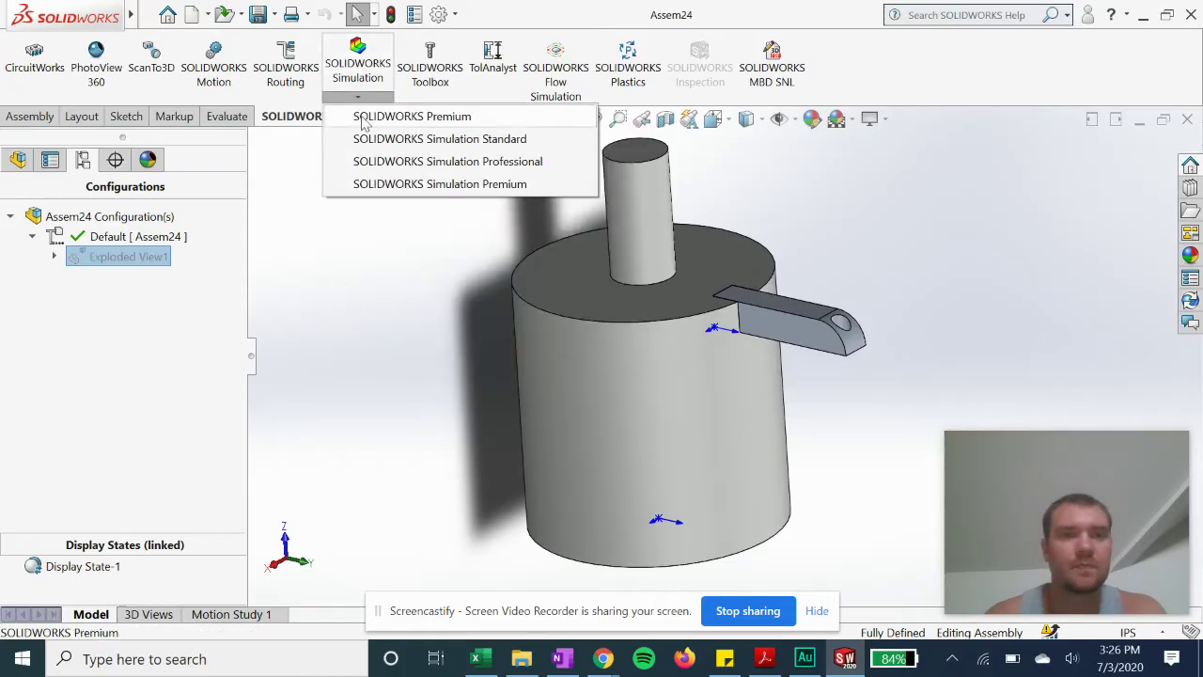
pyautogui.click(374, 162)
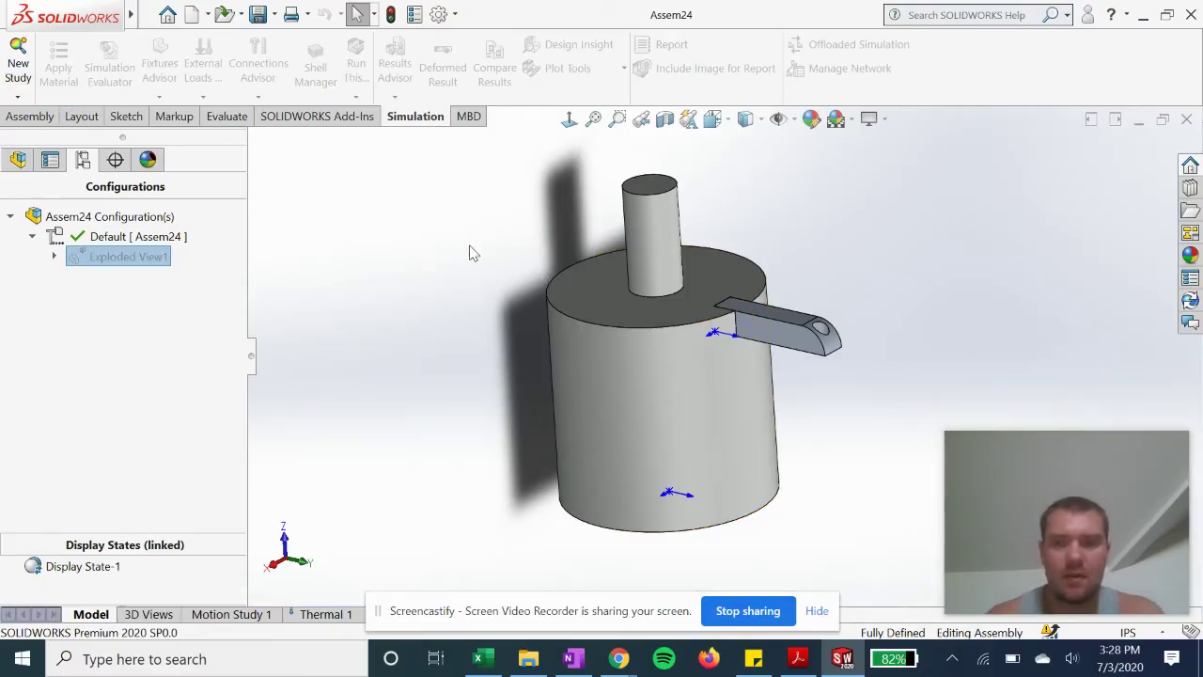
# - Create a new Thermal study, Thermal 2, and review its parts list (prong-1, recept-1)
pyautogui.click(17, 96)
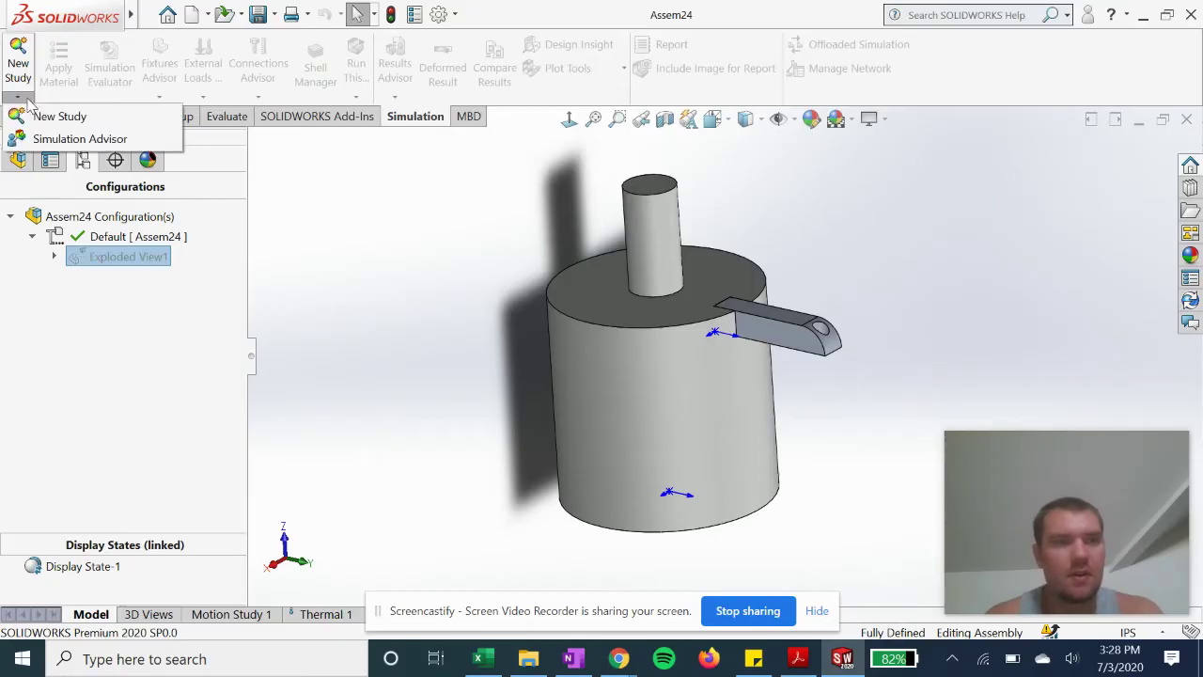
pyautogui.click(44, 116)
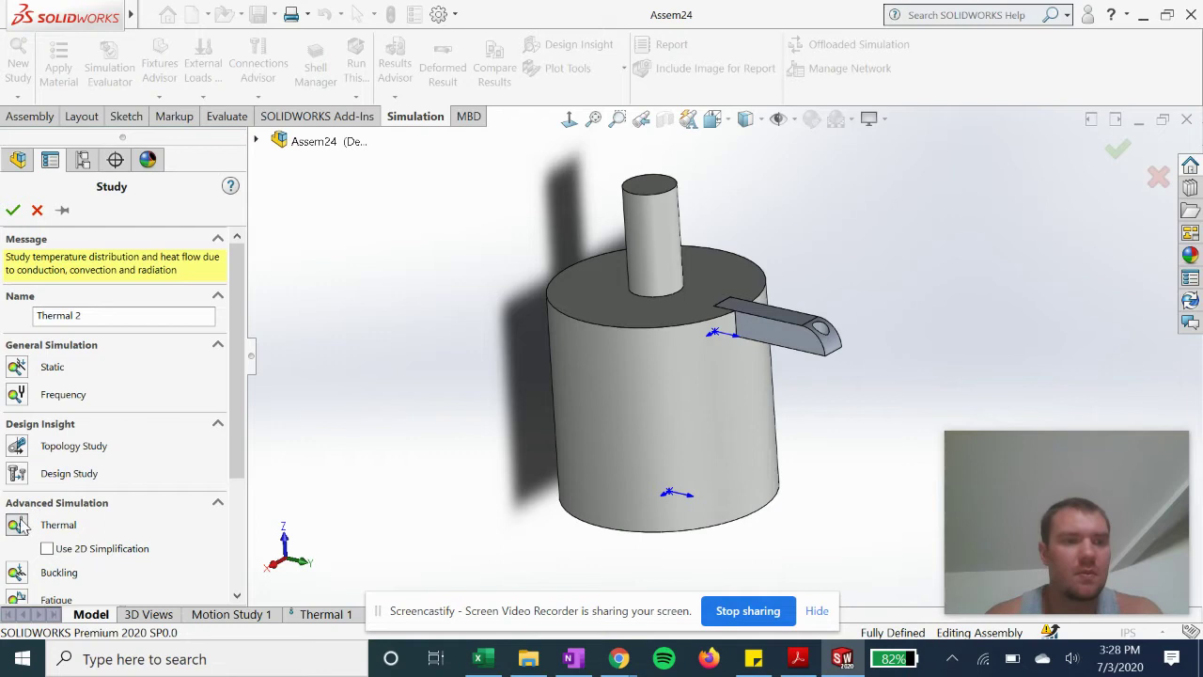
pyautogui.click(13, 210)
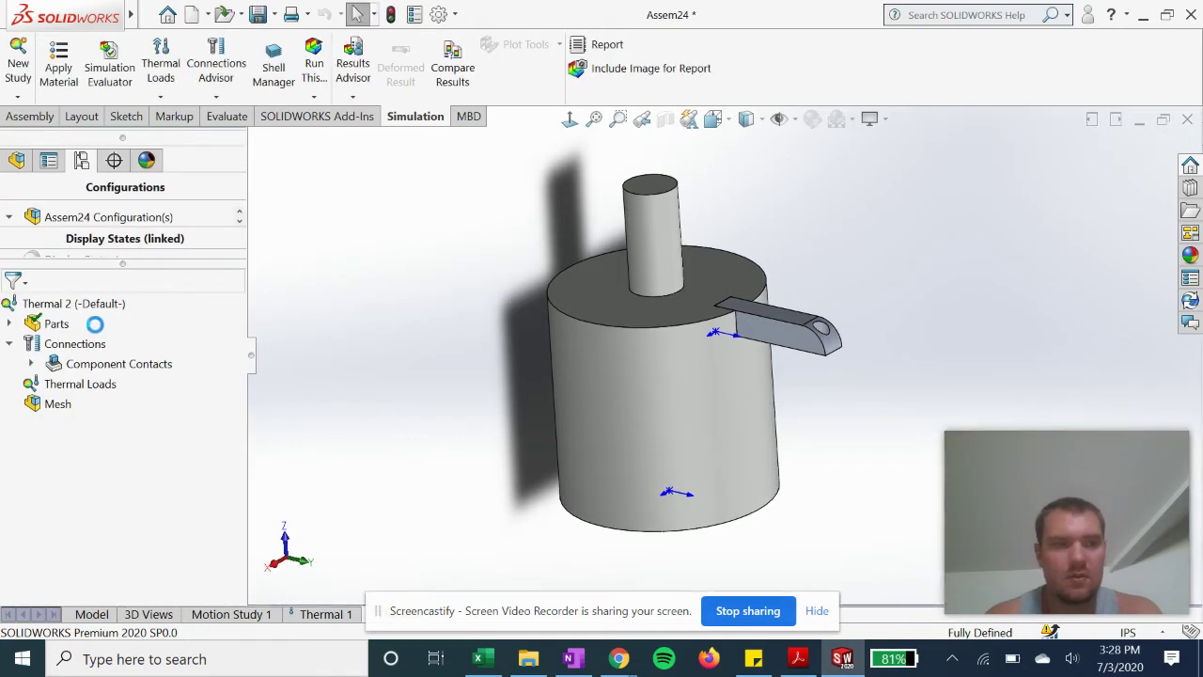
pyautogui.click(8, 324)
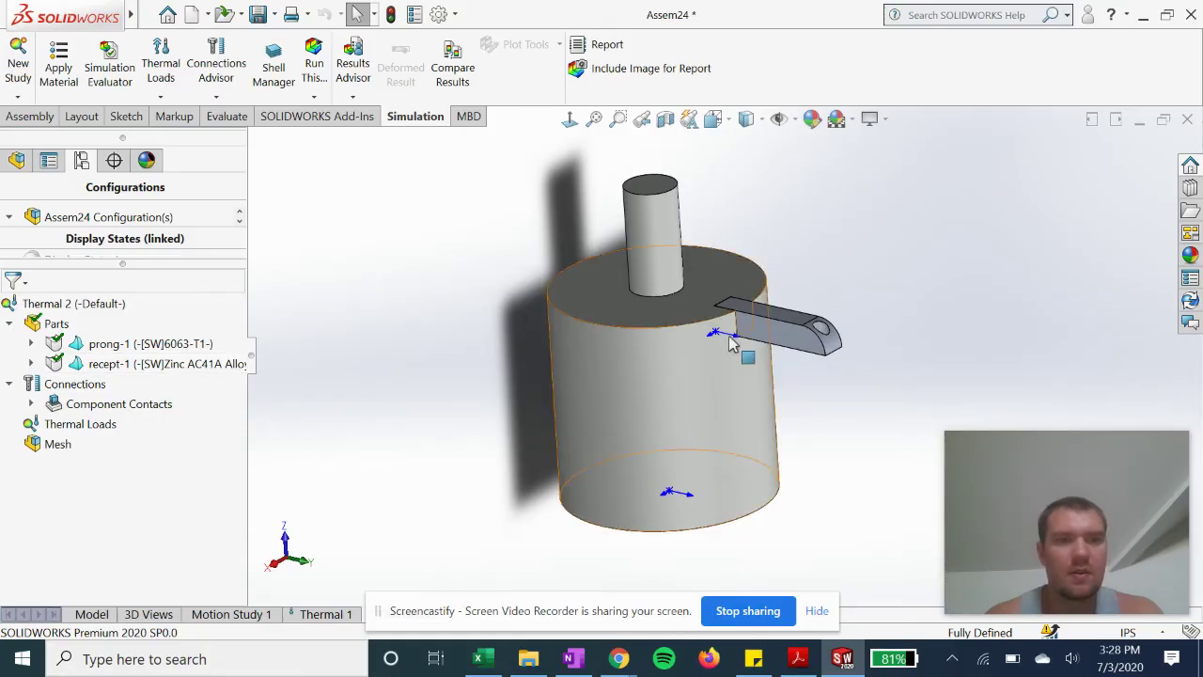
pyautogui.click(8, 324)
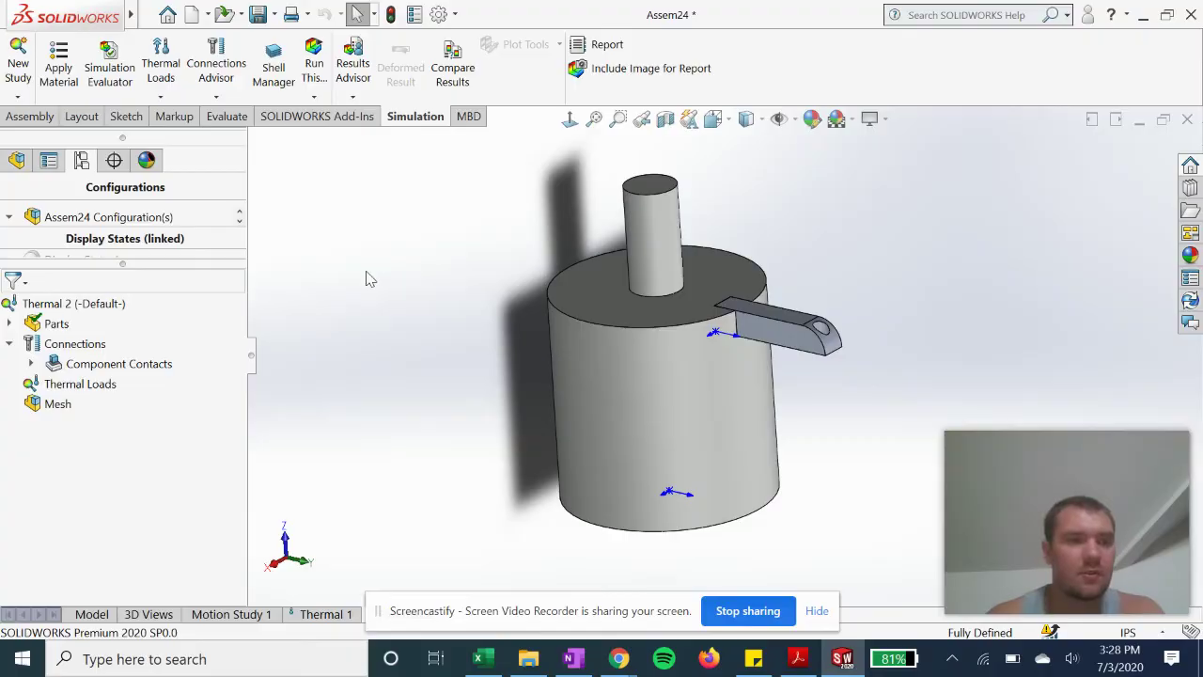
pyautogui.rightClick(109, 382)
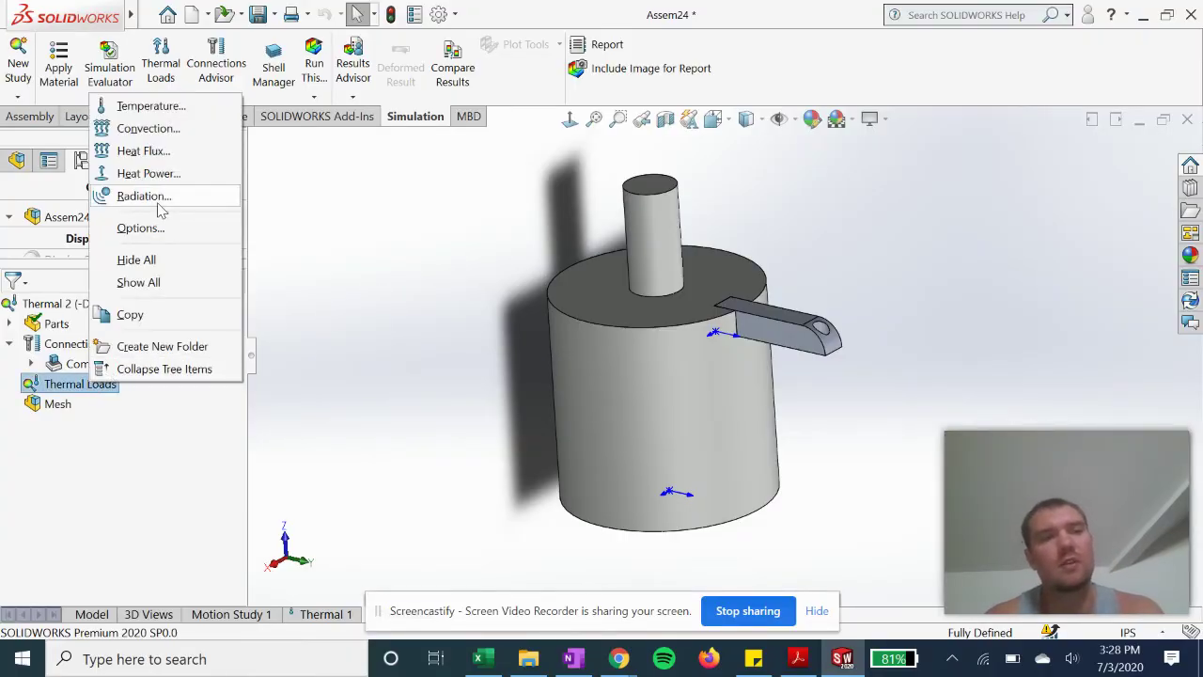
# - Add Heat Power-1 of 30 W on the recept<1> component
pyautogui.click(150, 174)
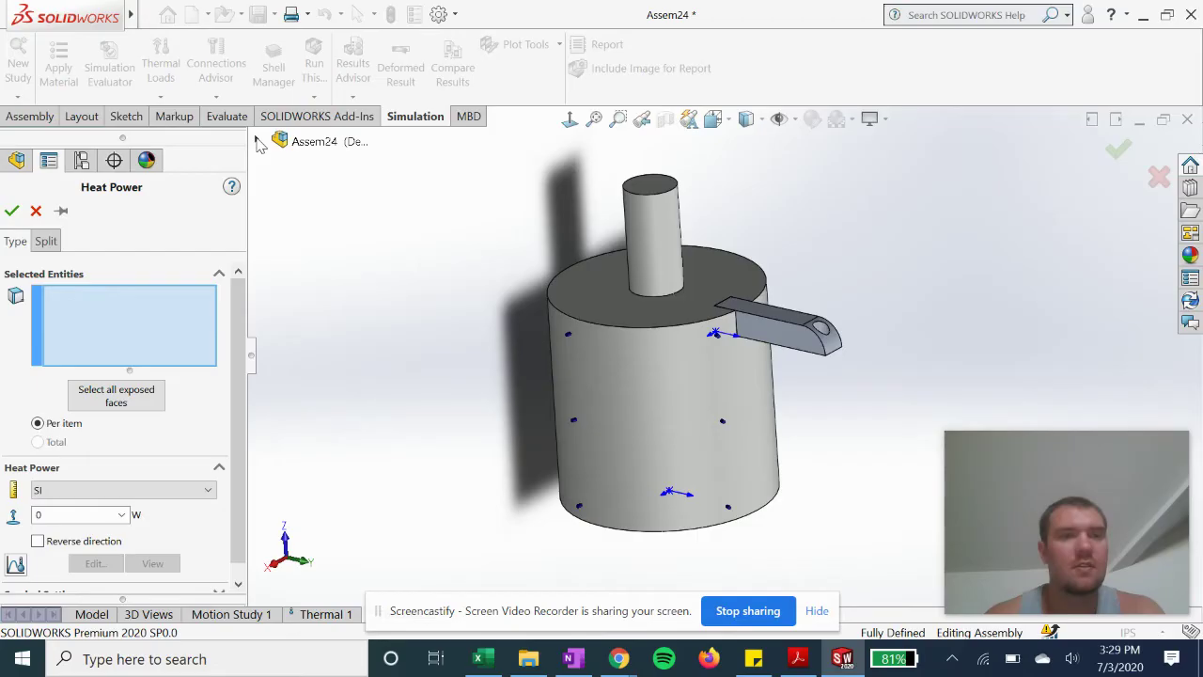
pyautogui.click(255, 139)
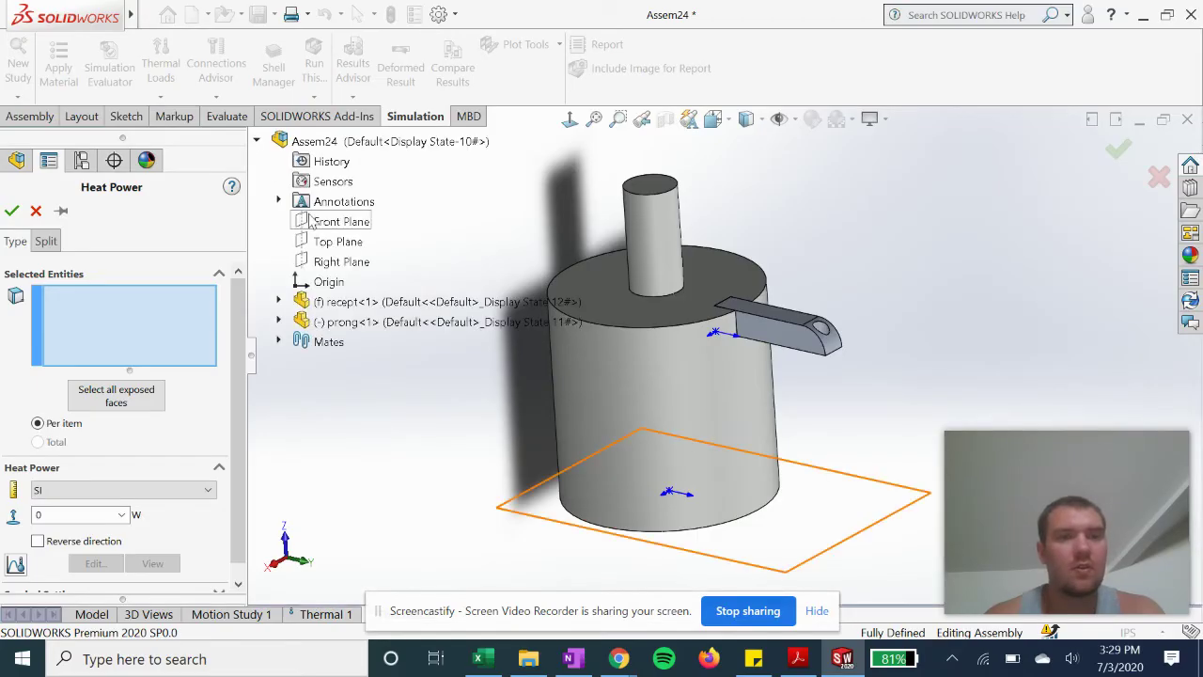
pyautogui.click(348, 301)
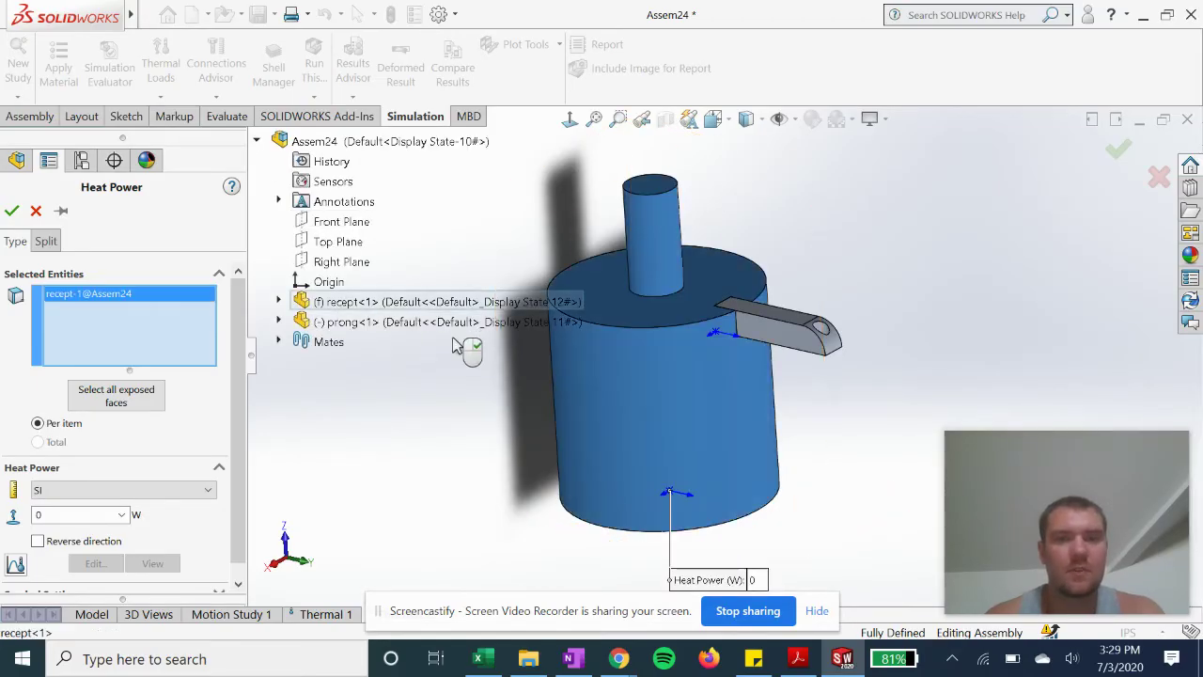
pyautogui.doubleClick(56, 515)
pyautogui.write('30')
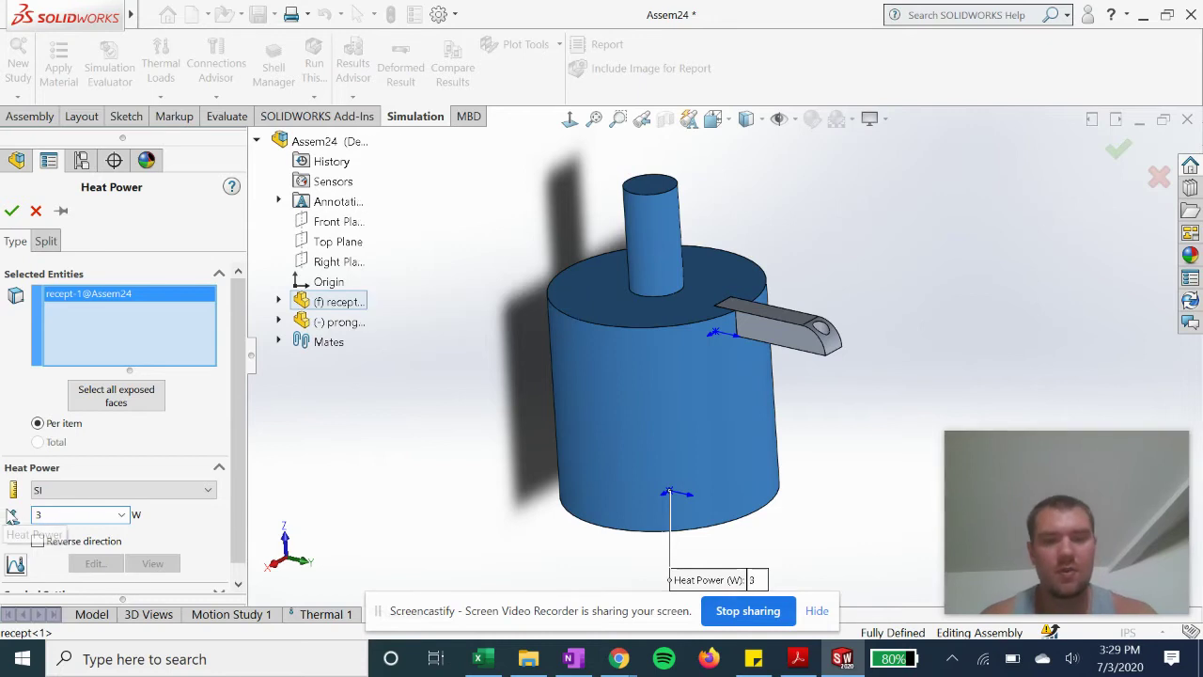
pyautogui.click(11, 211)
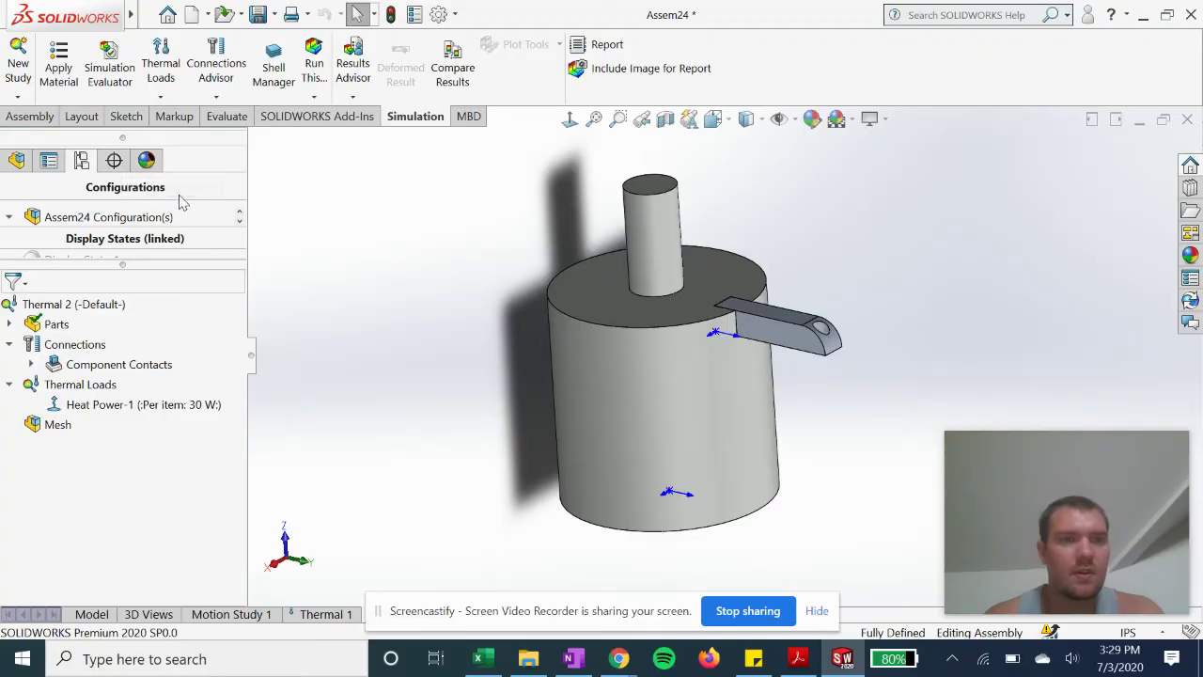
# - Re-explode the assembly with Exploded View1 to expose the receptacle's slot
pyautogui.click(240, 222)
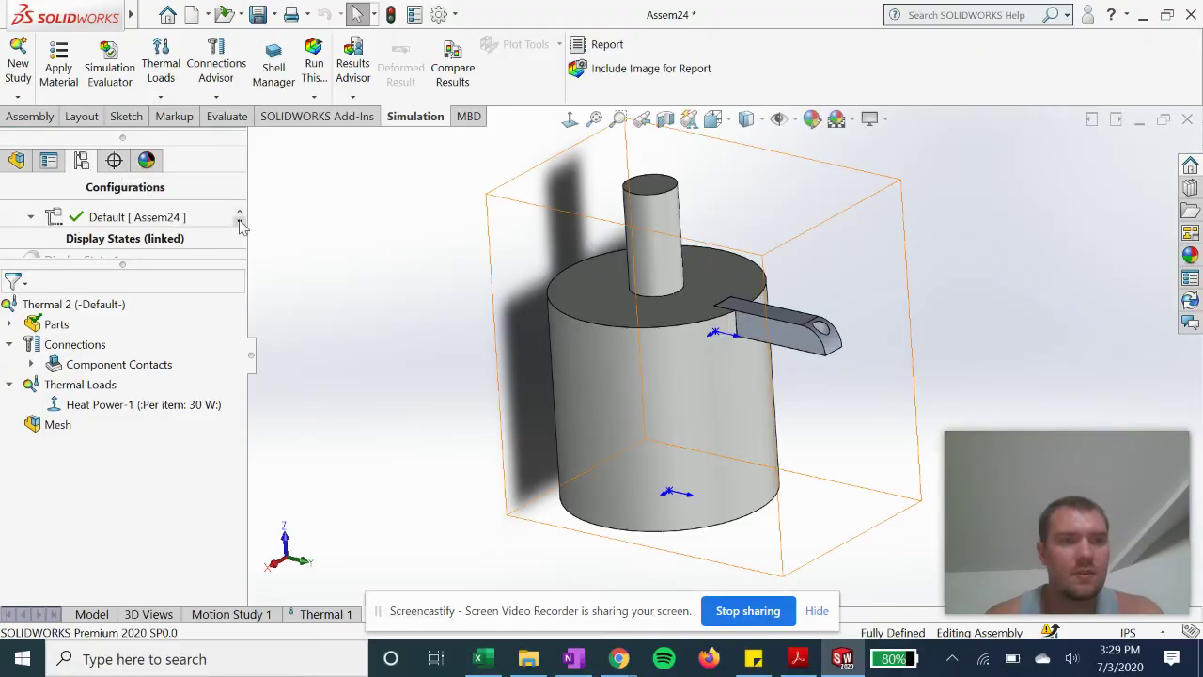
pyautogui.click(151, 218)
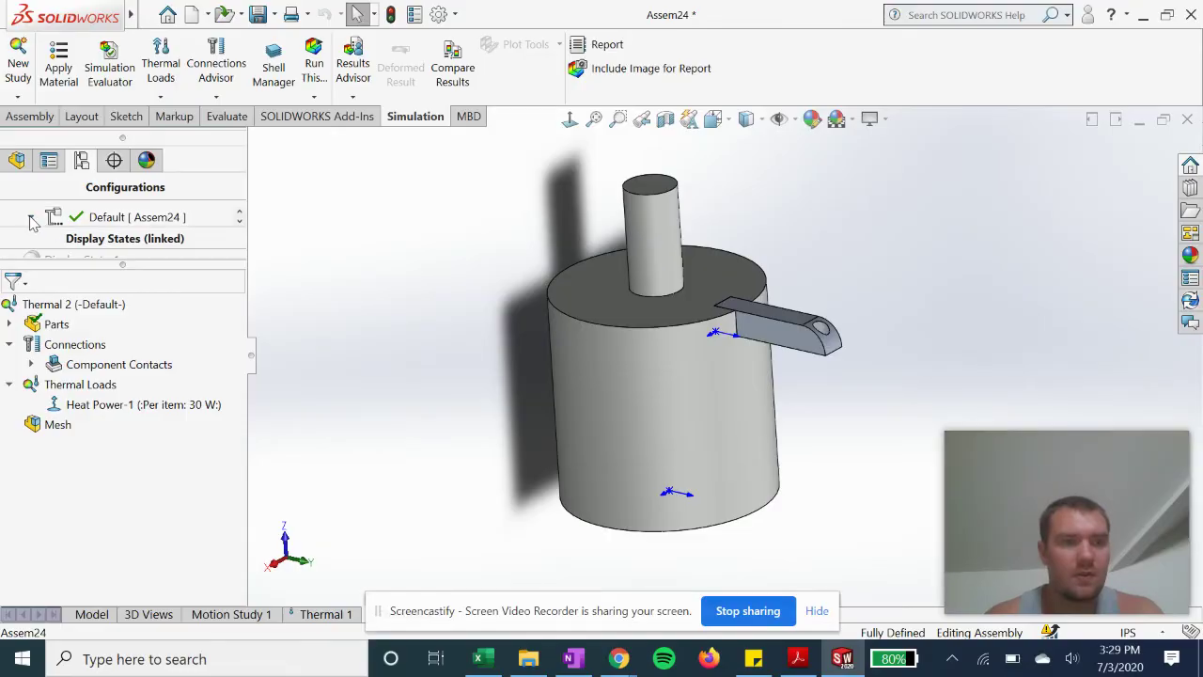
pyautogui.click(239, 222)
pyautogui.doubleClick(155, 220)
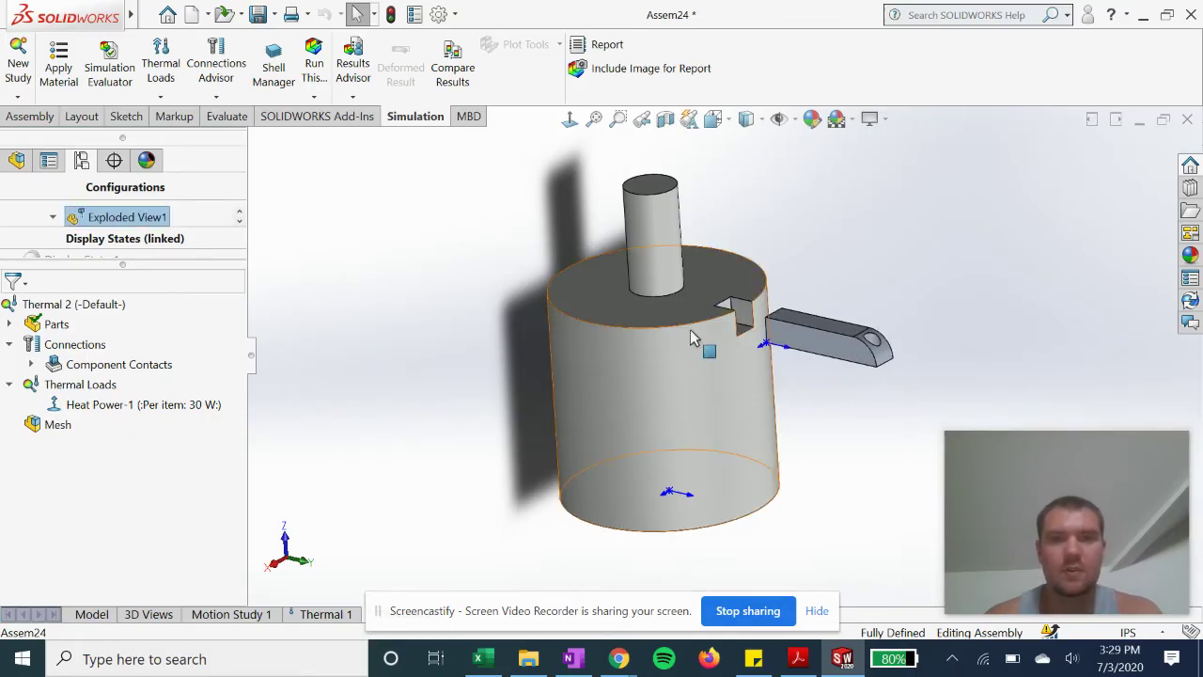
# - Start a new contact set and pick the receptacle's notch faces as Set 1
pyautogui.rightClick(75, 346)
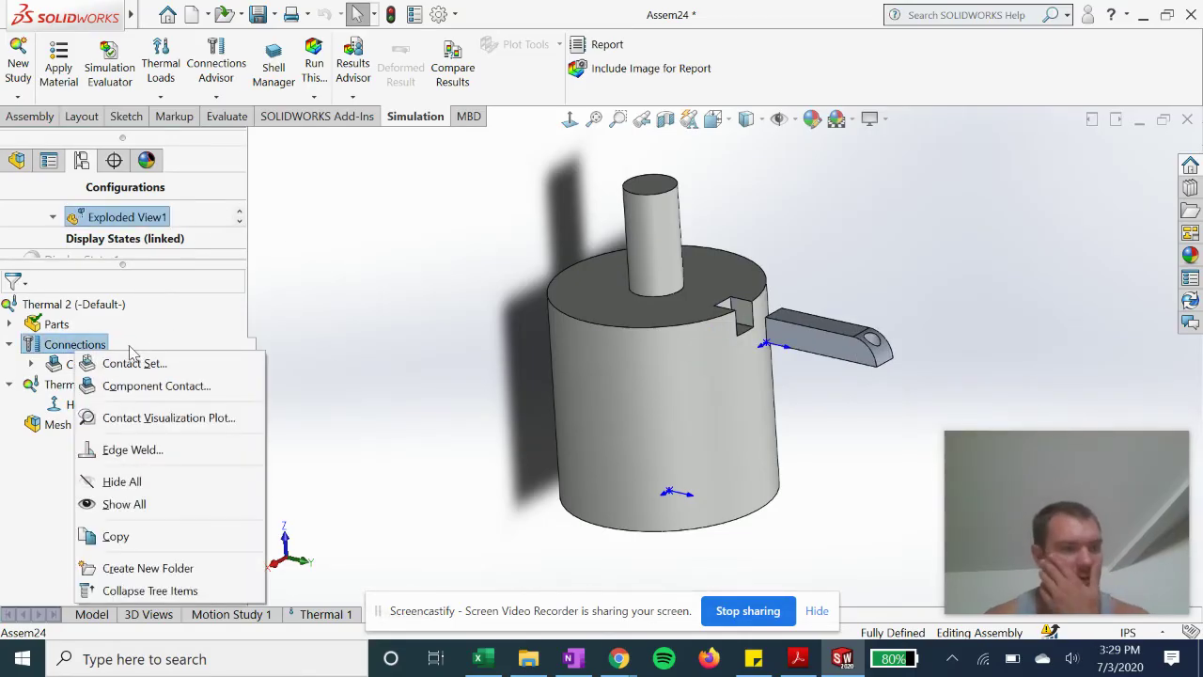
pyautogui.click(135, 363)
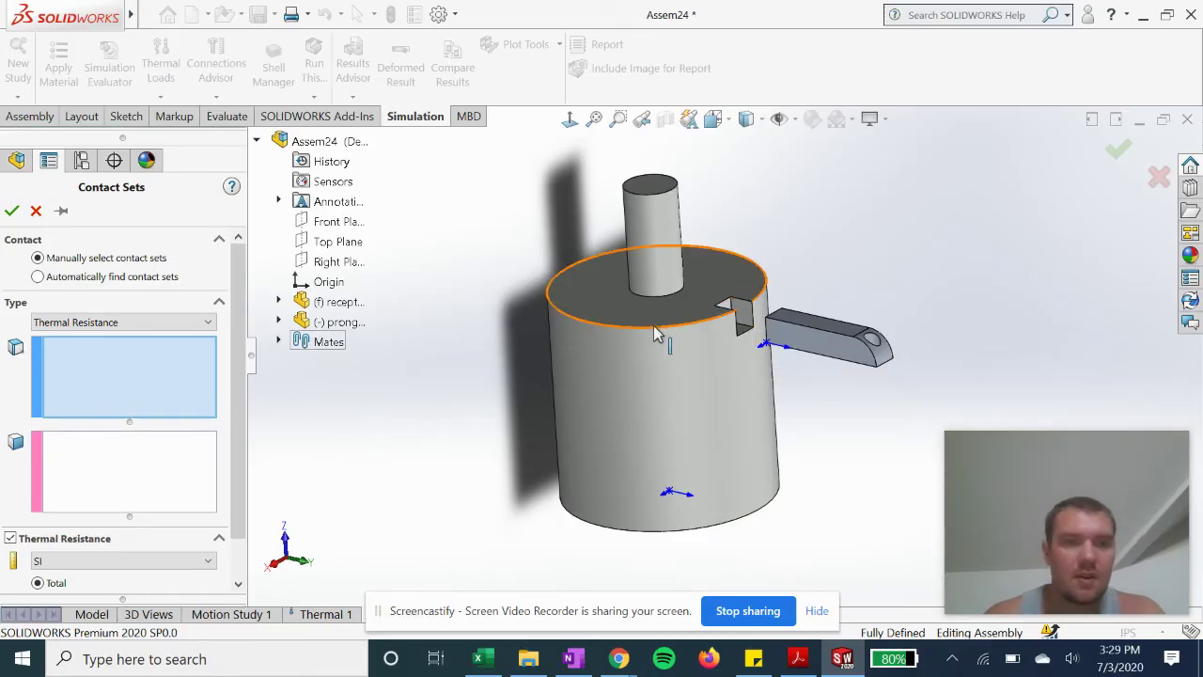
pyautogui.scroll(-4, 732, 324)
pyautogui.click(727, 347)
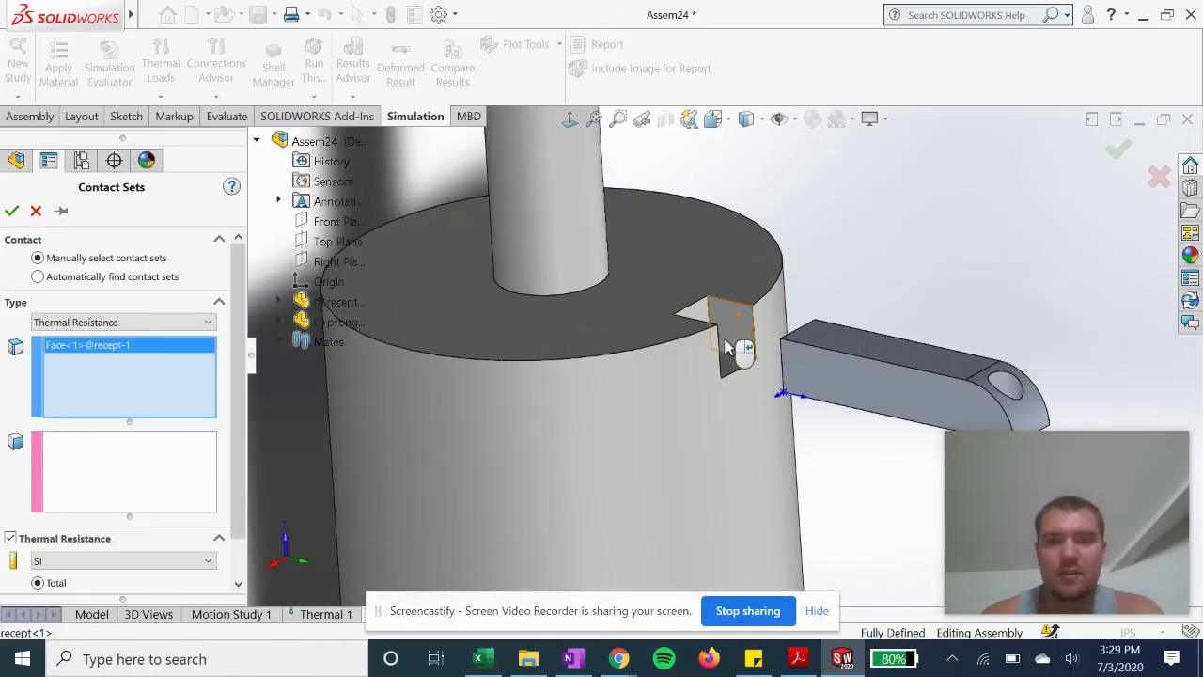
pyautogui.moveTo(726, 348)
pyautogui.mouseDown(button='middle')
pyautogui.moveTo(713, 334)
pyautogui.moveTo(666, 349)
pyautogui.moveTo(624, 395)
pyautogui.moveTo(742, 357)
pyautogui.mouseUp(button='middle')
pyautogui.click(714, 331)
pyautogui.click(702, 321)
pyautogui.click(733, 366)
pyautogui.click(738, 349)
# - Pick four prong faces as Set 2 of the contact set
pyautogui.moveTo(580, 397); pyautogui.dragTo(659, 376, button='middle')
pyautogui.click(194, 457)
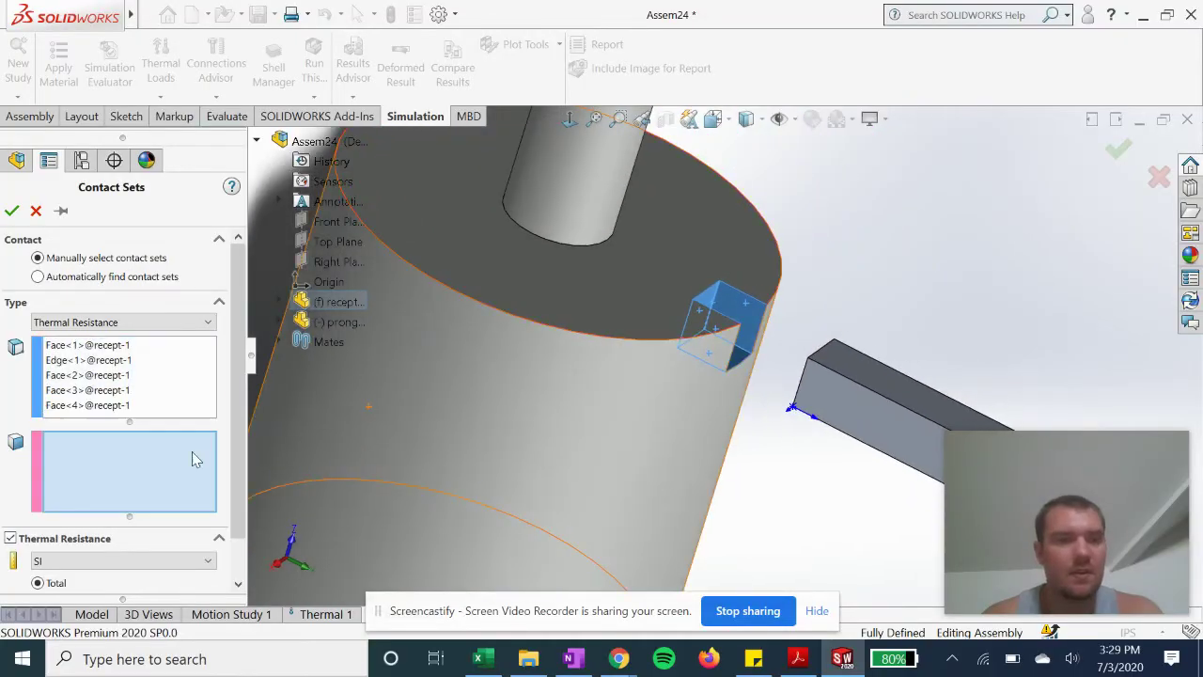
pyautogui.click(818, 379)
pyautogui.moveTo(818, 379); pyautogui.dragTo(763, 432, button='middle')
pyautogui.click(840, 403)
pyautogui.click(854, 478)
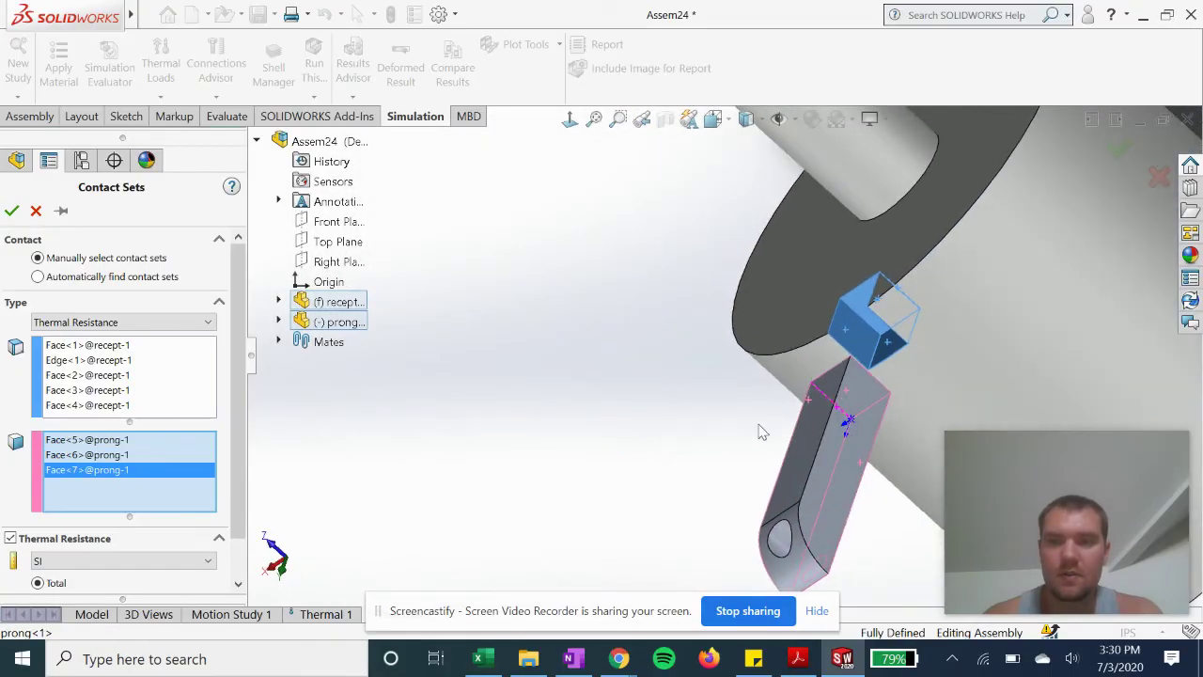
pyautogui.click(864, 409)
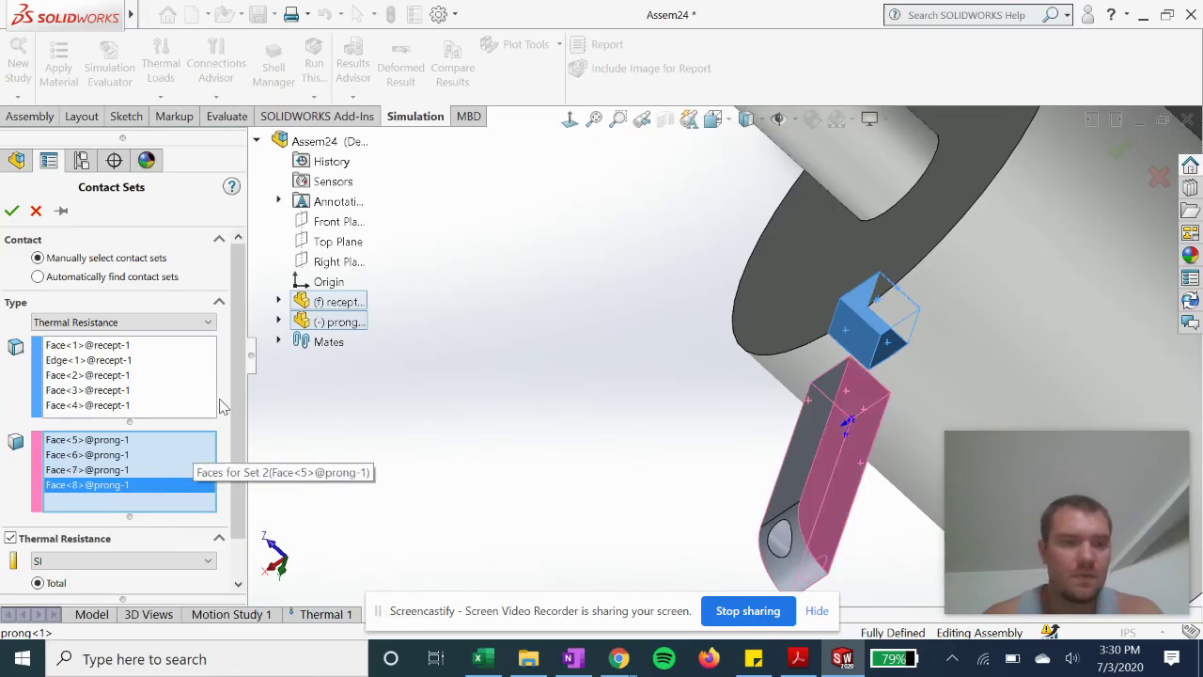
# - Set the total thermal resistance to 0.0004 K/W and confirm the contact set
pyautogui.scroll(-1, 230, 423)
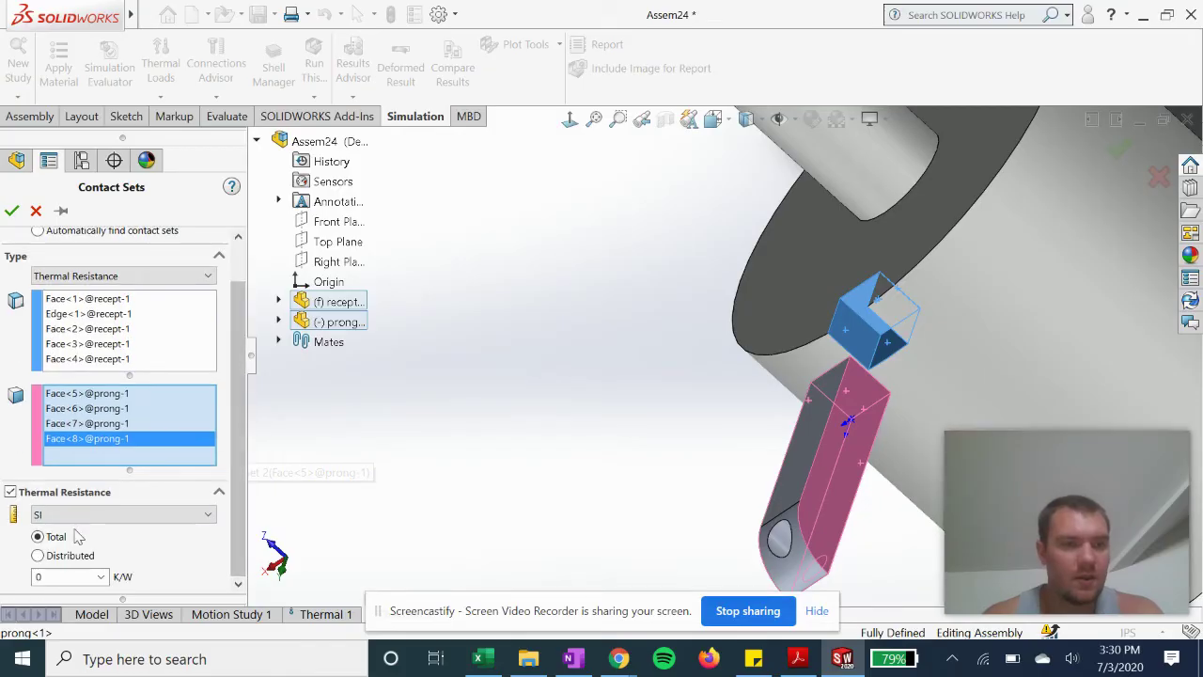
pyautogui.click(54, 575)
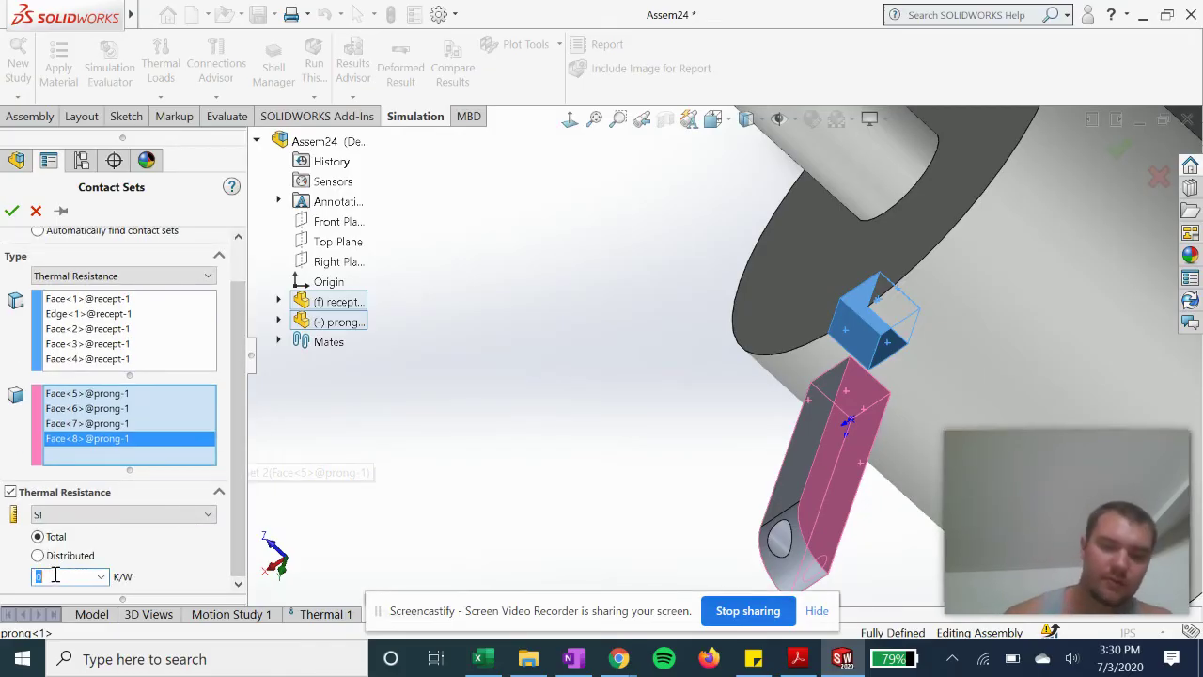
pyautogui.write('0.')
pyautogui.write('0')
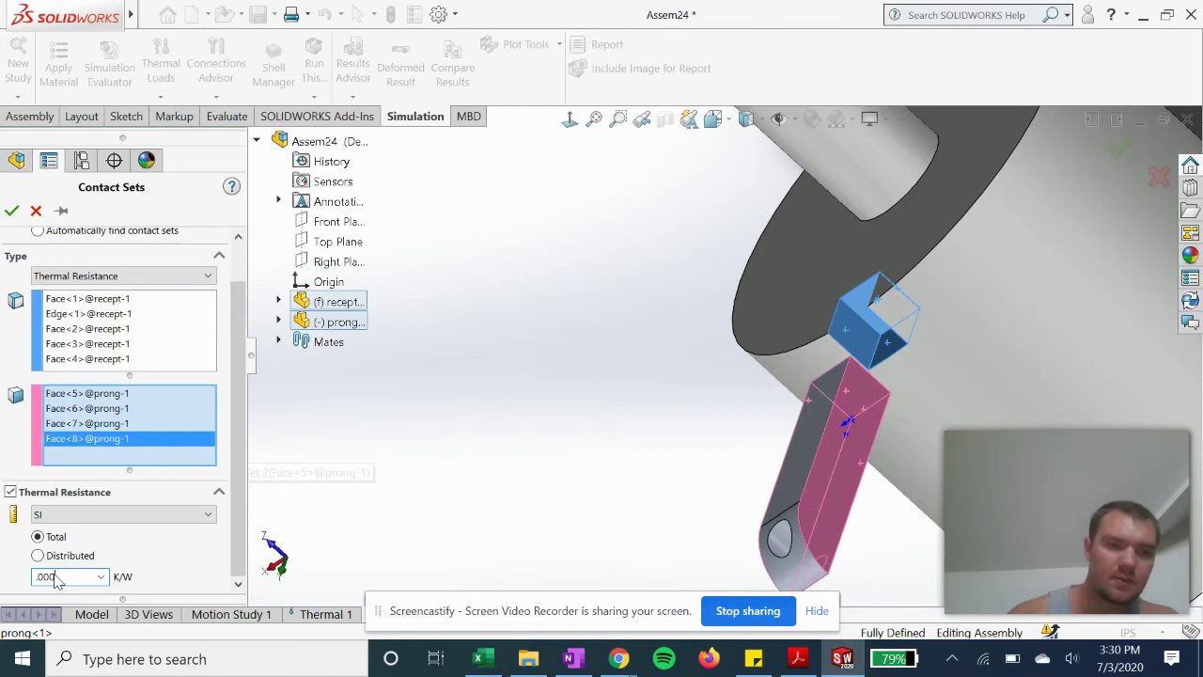
pyautogui.write('04')
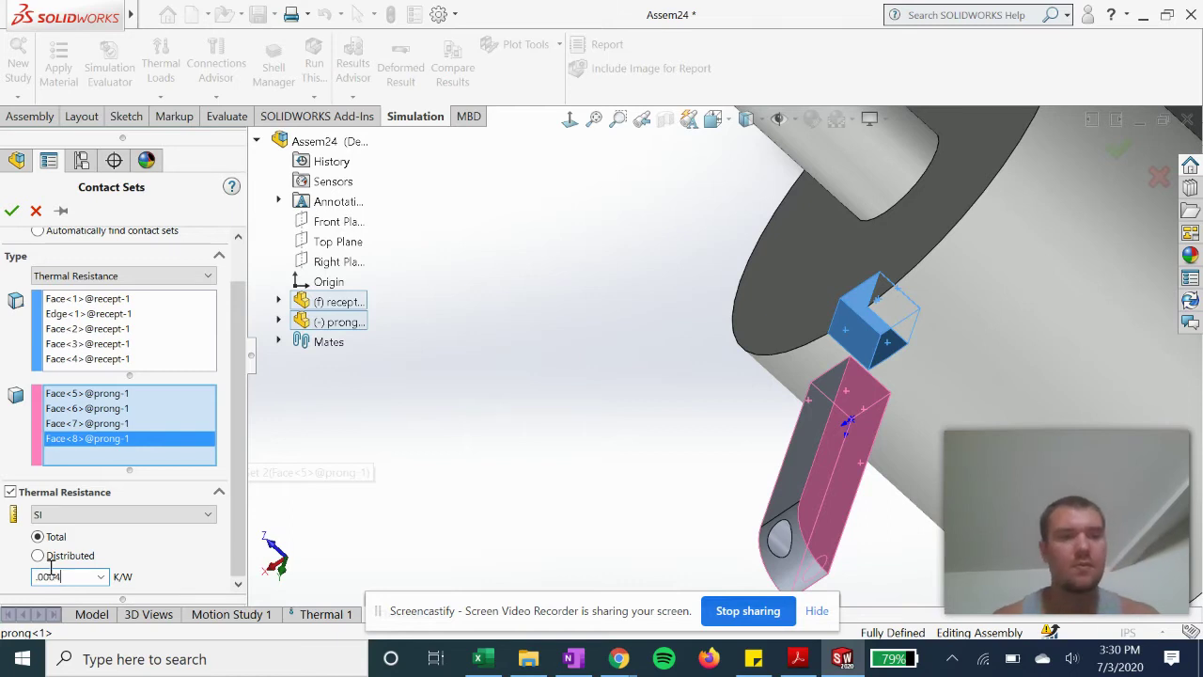
pyautogui.click(11, 211)
# - Collapse Exploded View1 so the prong sits back in its slot
pyautogui.scroll(5, 703, 361)
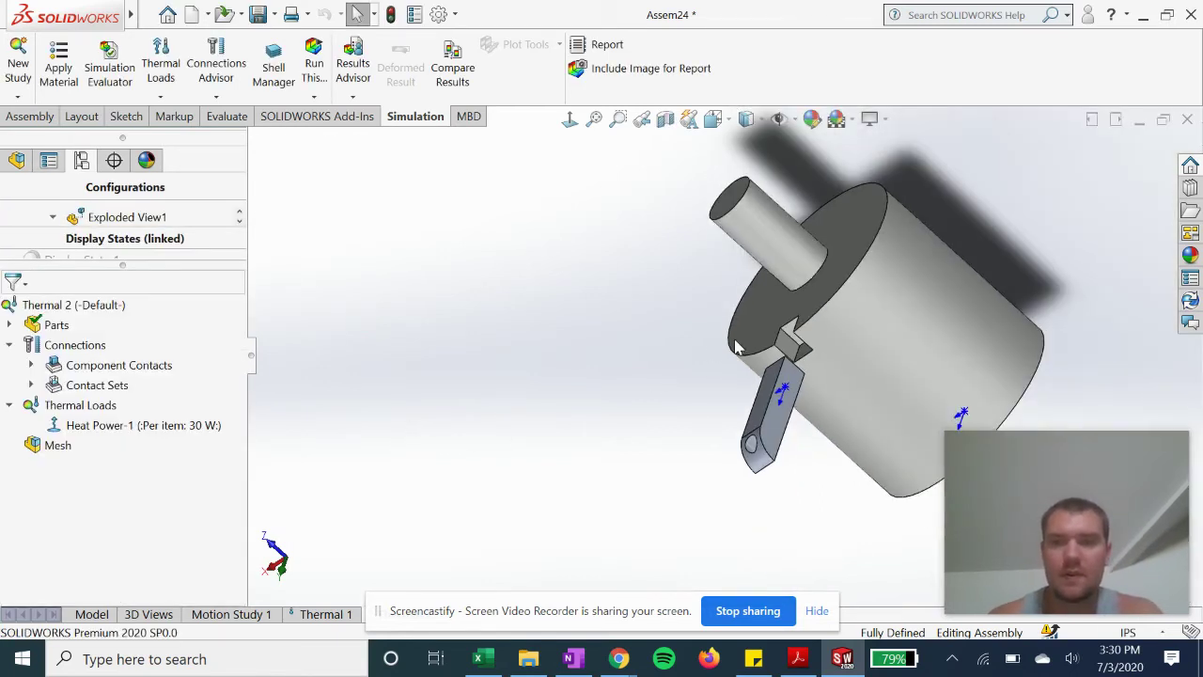
pyautogui.moveTo(848, 371); pyautogui.dragTo(523, 362, button='middle')
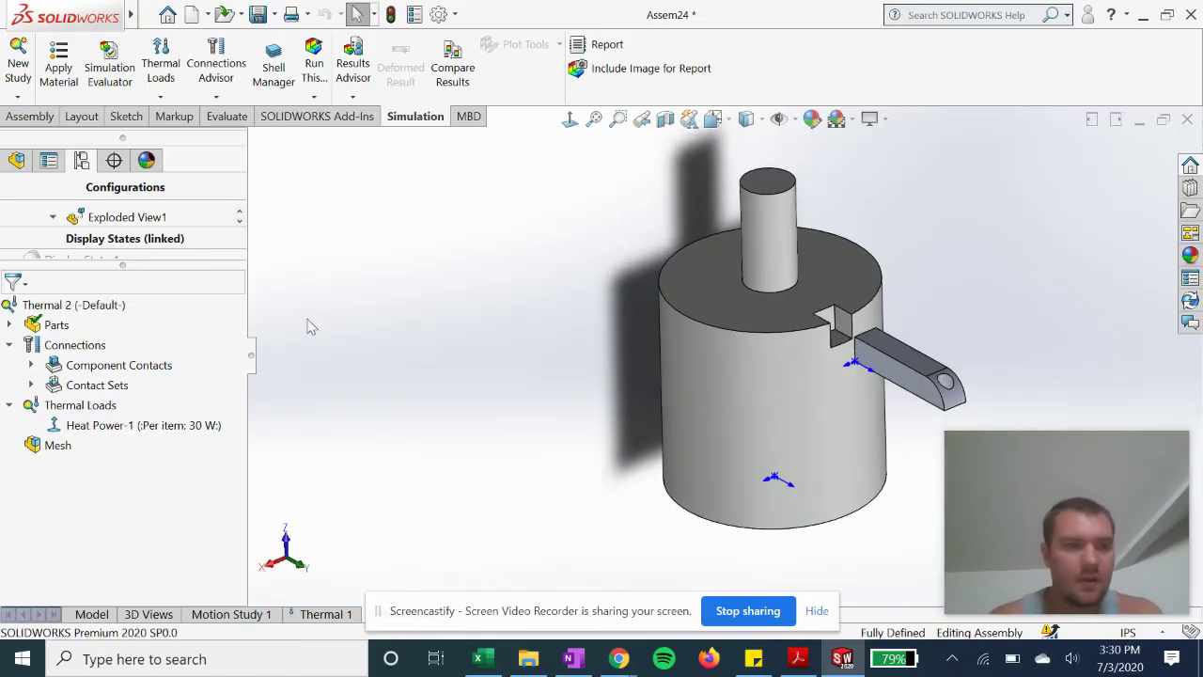
pyautogui.doubleClick(117, 218)
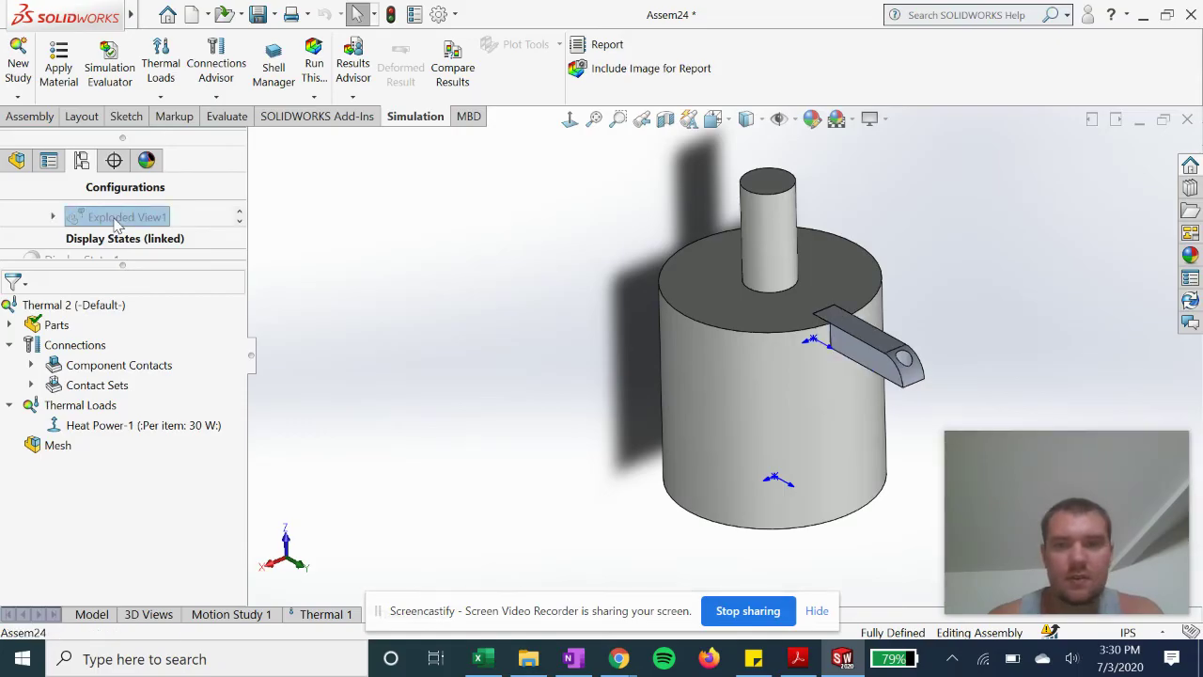
# - Start a Convection load and select six exposed prong faces
pyautogui.rightClick(72, 411)
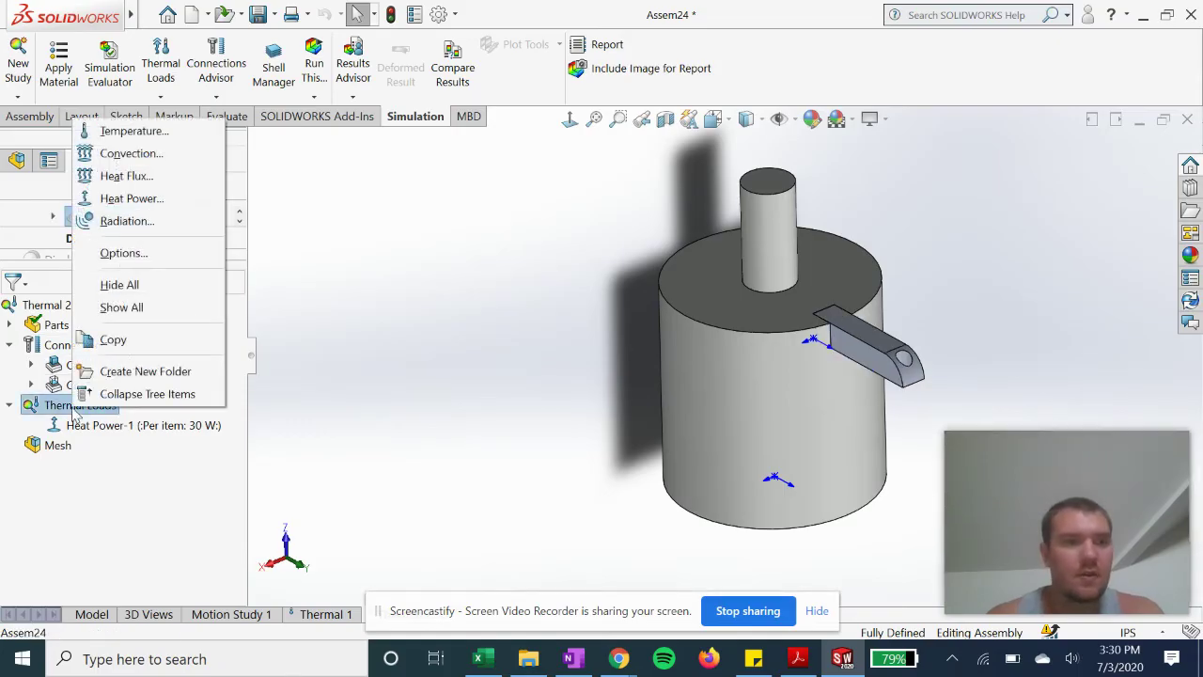
pyautogui.click(122, 155)
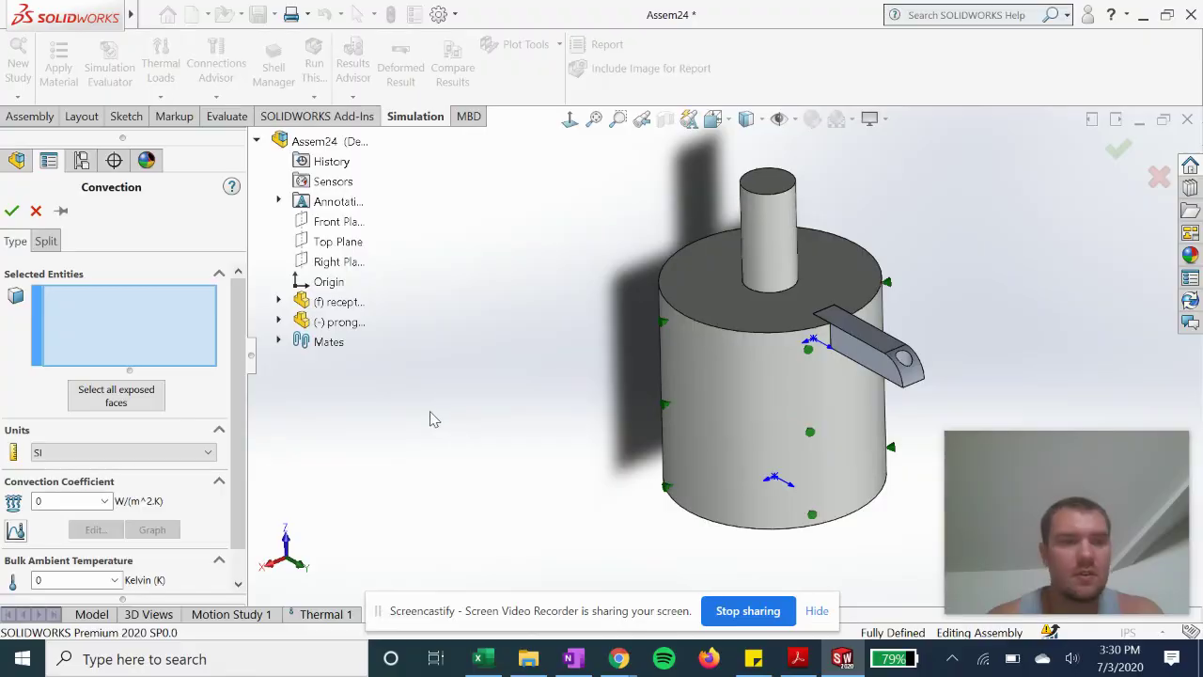
pyautogui.scroll(-3, 818, 343)
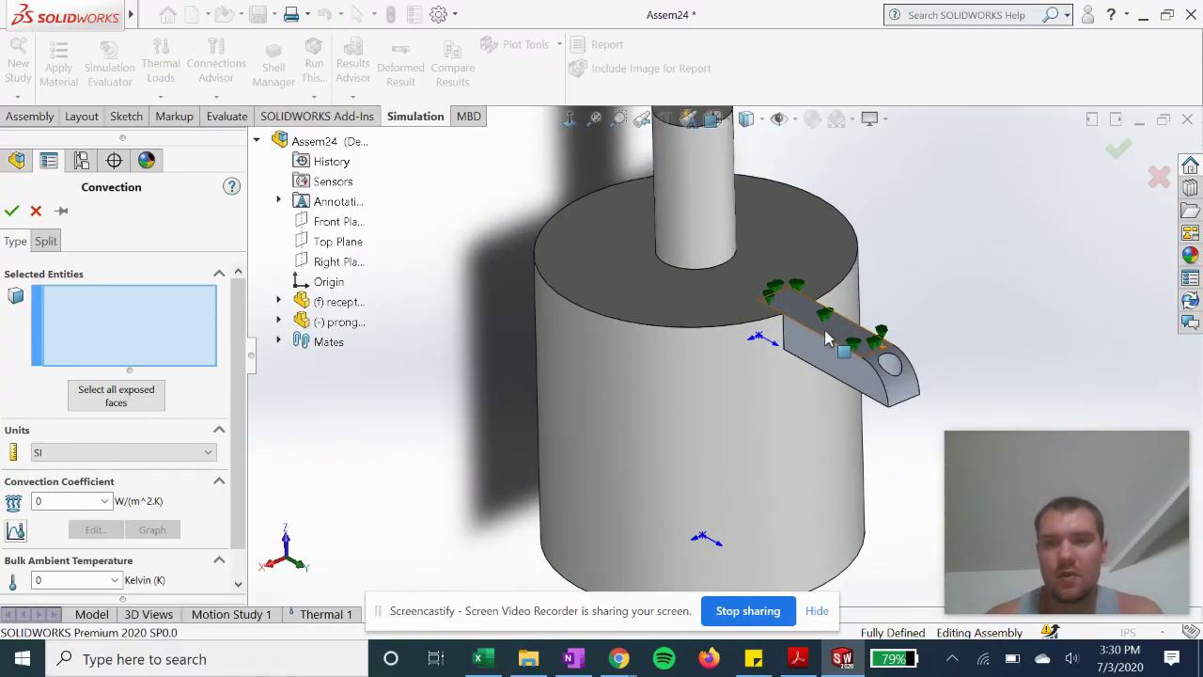
pyautogui.click(826, 340)
pyautogui.click(849, 372)
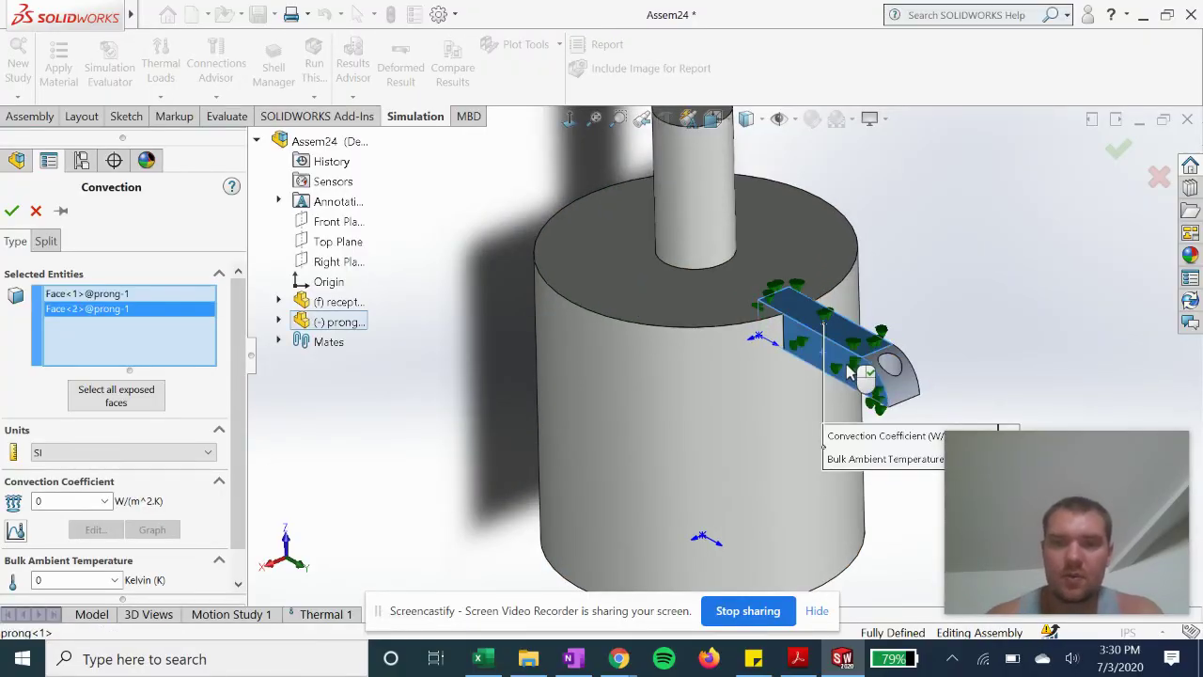
pyautogui.click(891, 369)
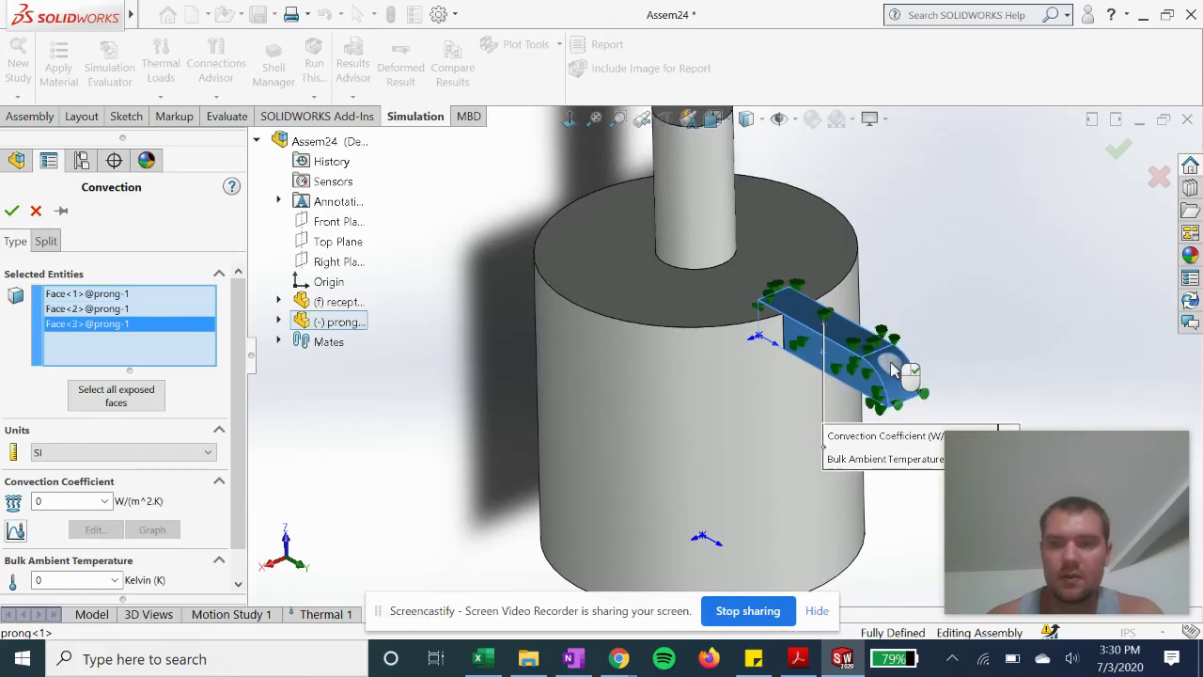
pyautogui.click(893, 370)
pyautogui.moveTo(893, 369); pyautogui.dragTo(940, 404, button='middle')
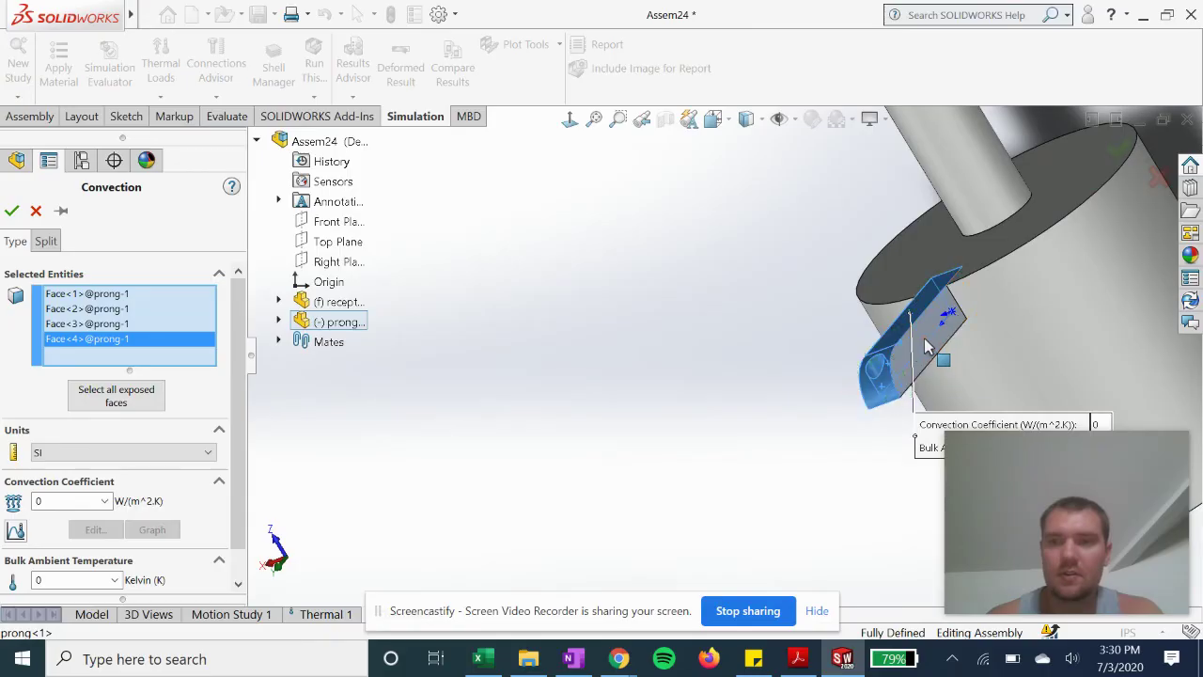
pyautogui.click(926, 346)
pyautogui.moveTo(926, 346); pyautogui.dragTo(935, 376, button='middle')
pyautogui.click(780, 411)
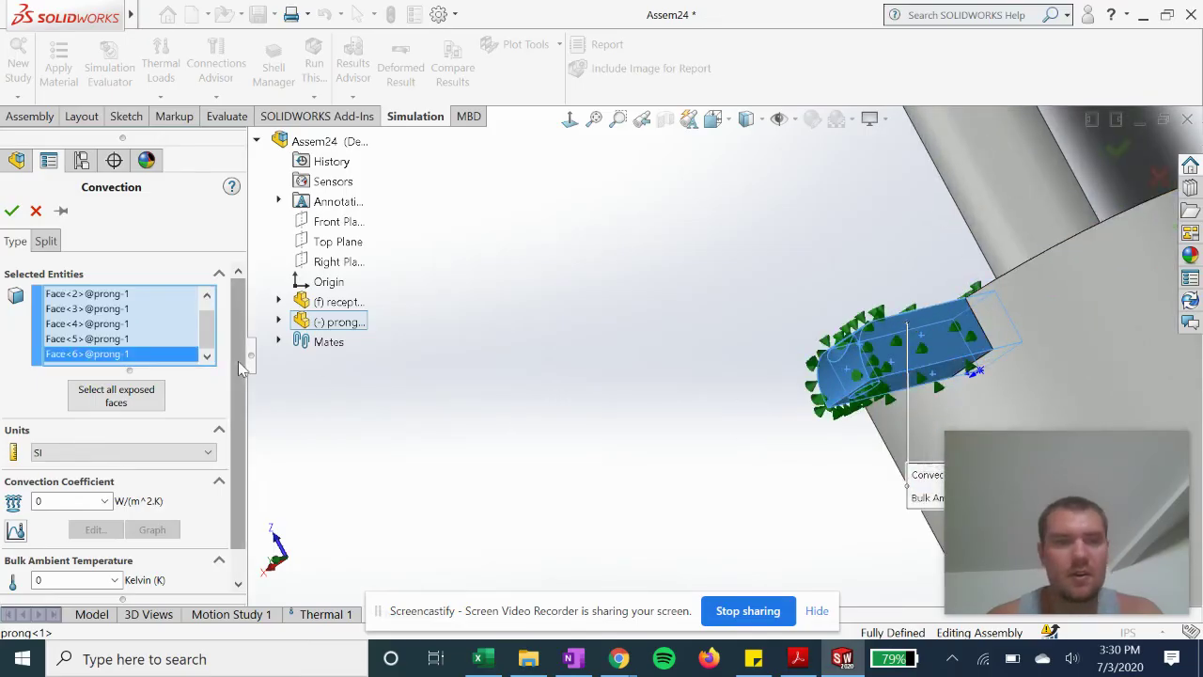
# - Set the convection coefficient to 150 W/(m^2.K) in SI and ambient to 310 K, then confirm
pyautogui.scroll(-1, 98, 435)
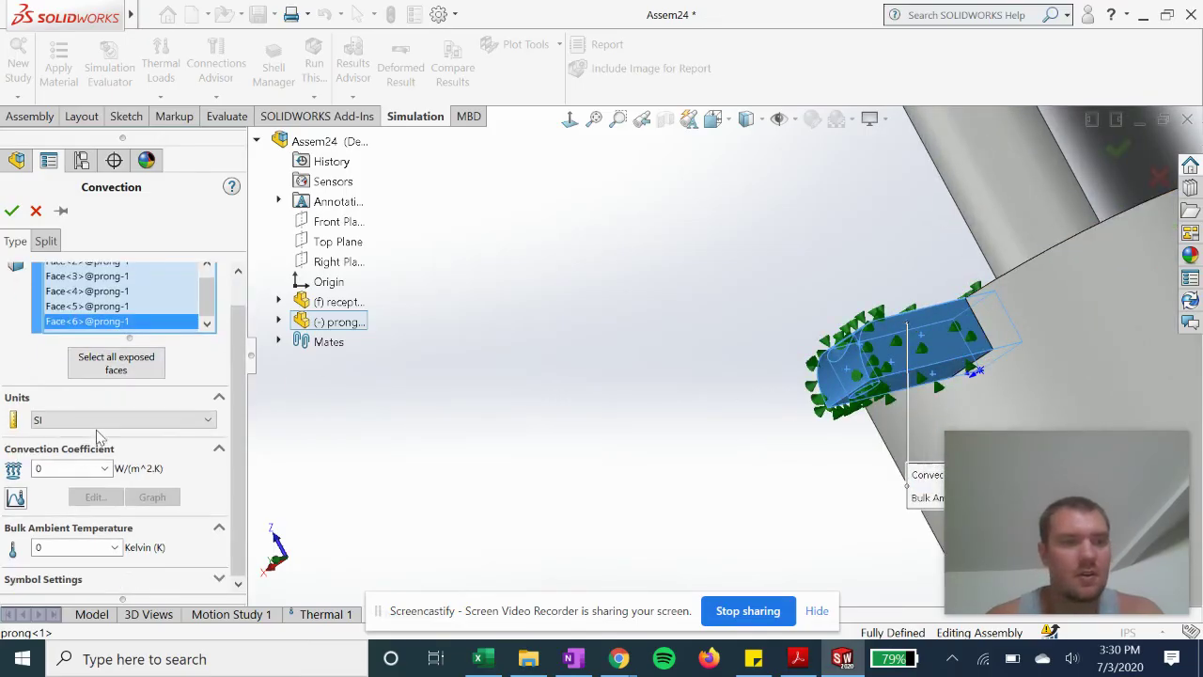
pyautogui.doubleClick(65, 470)
pyautogui.write('15')
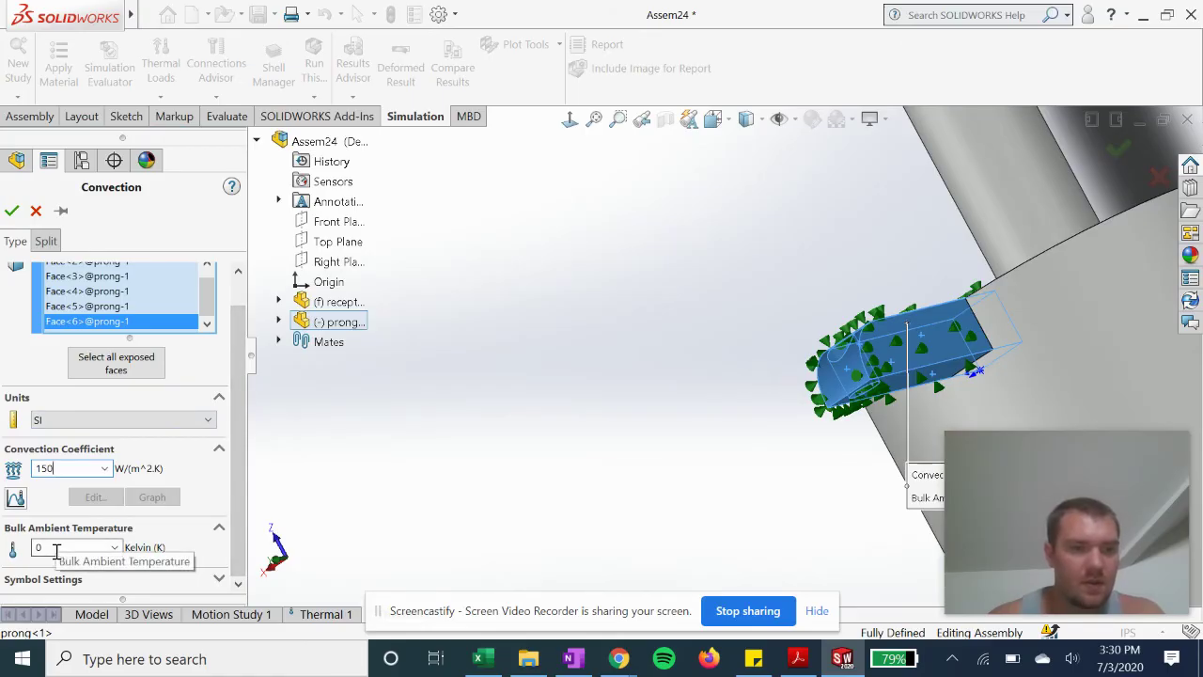
pyautogui.click(99, 429)
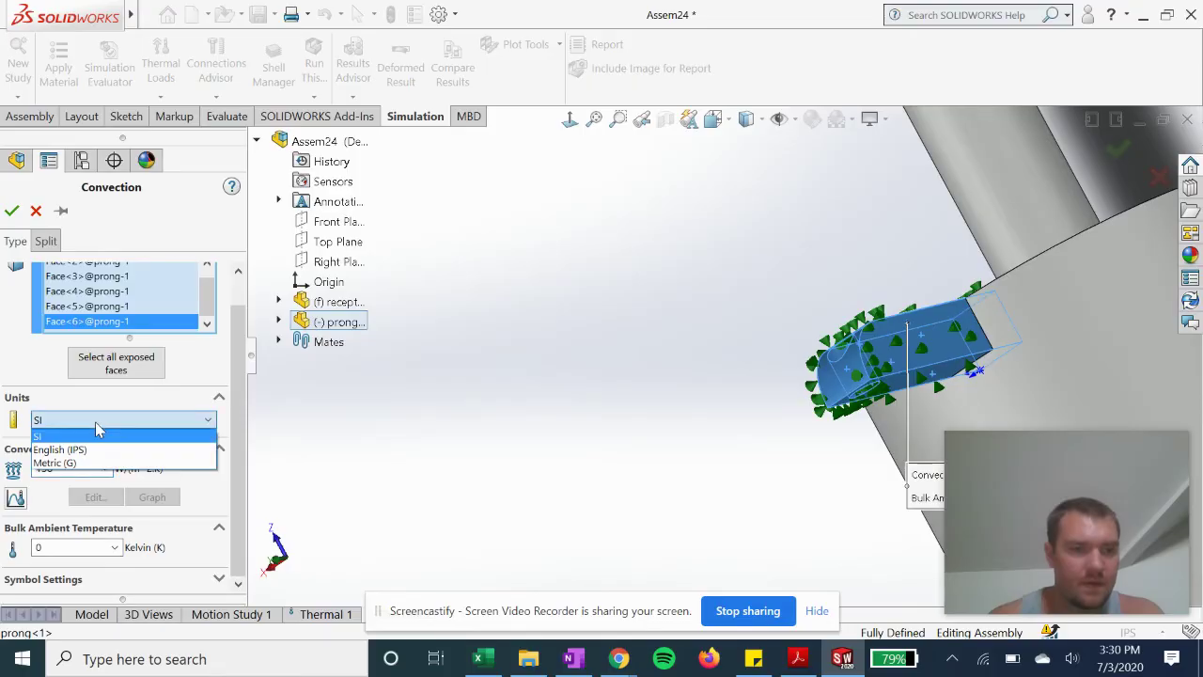
pyautogui.click(98, 429)
pyautogui.doubleClick(70, 547)
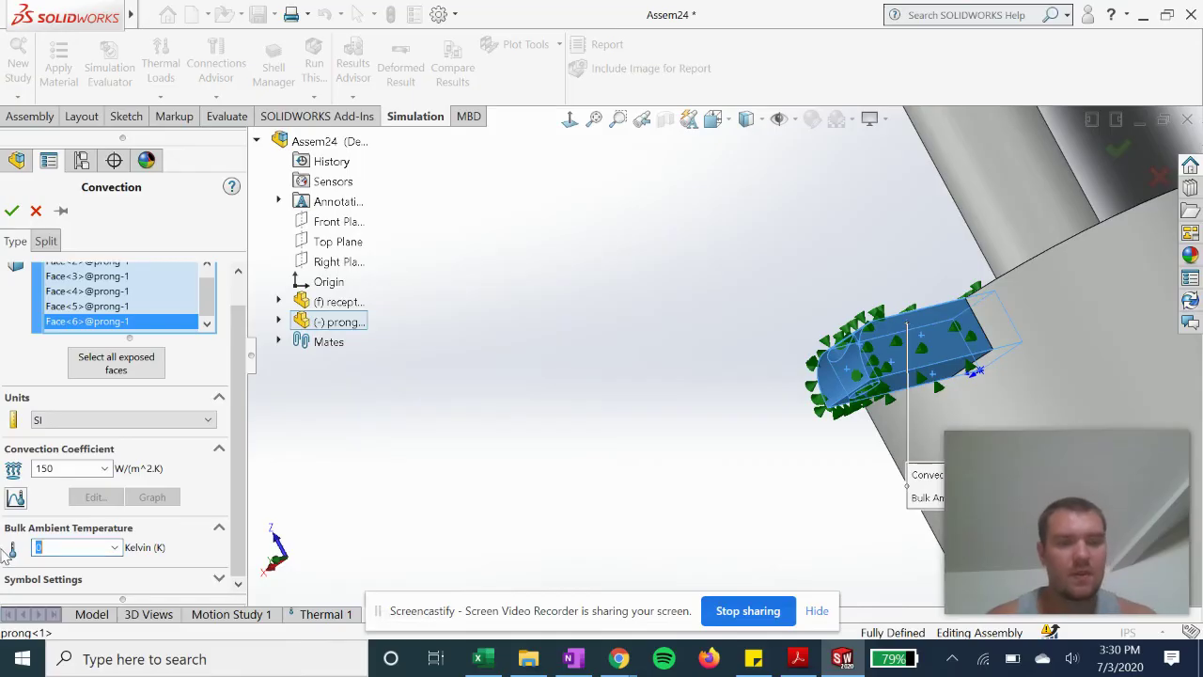
pyautogui.write('31')
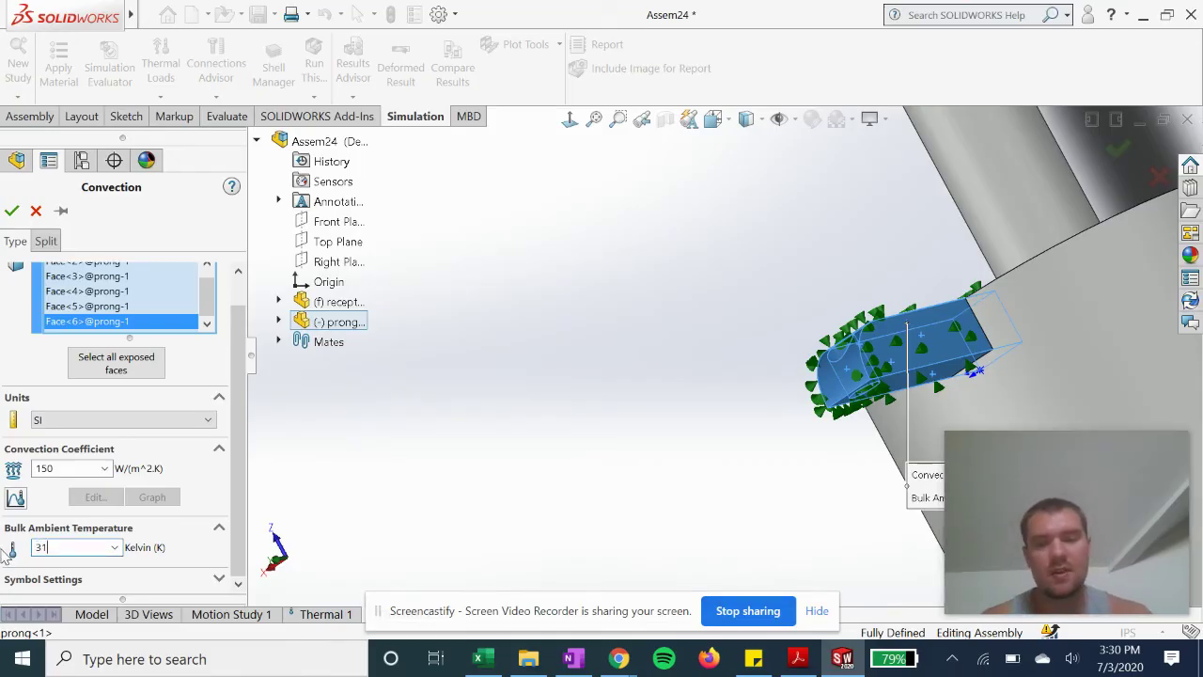
pyautogui.click(12, 212)
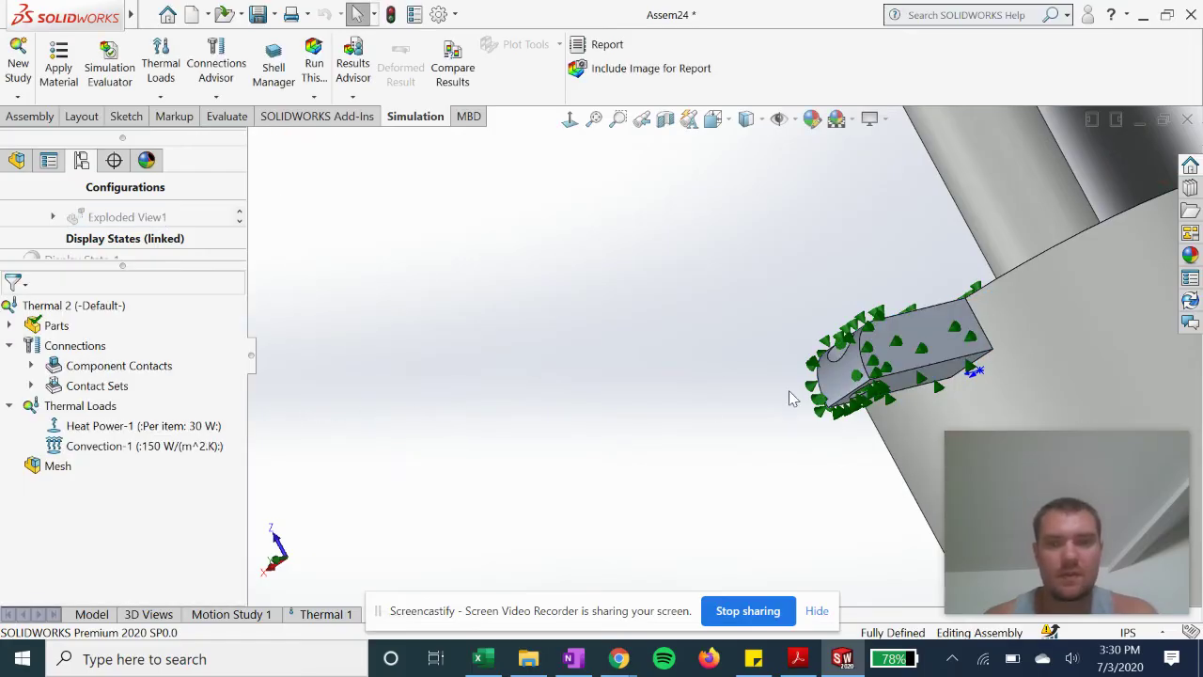
# - Start Convection-2 on the tube side and cap plus the cylinder's top, side and bottom faces
pyautogui.scroll(4, 731, 392)
pyautogui.scroll(-3, 889, 386)
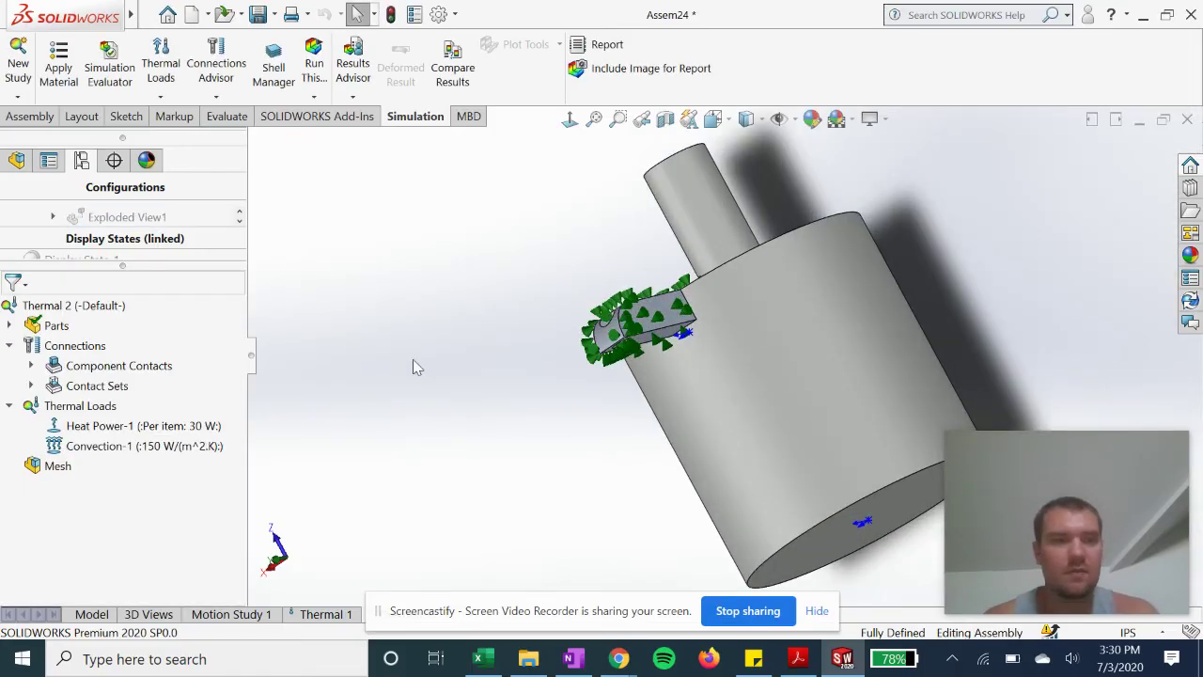
pyautogui.rightClick(96, 409)
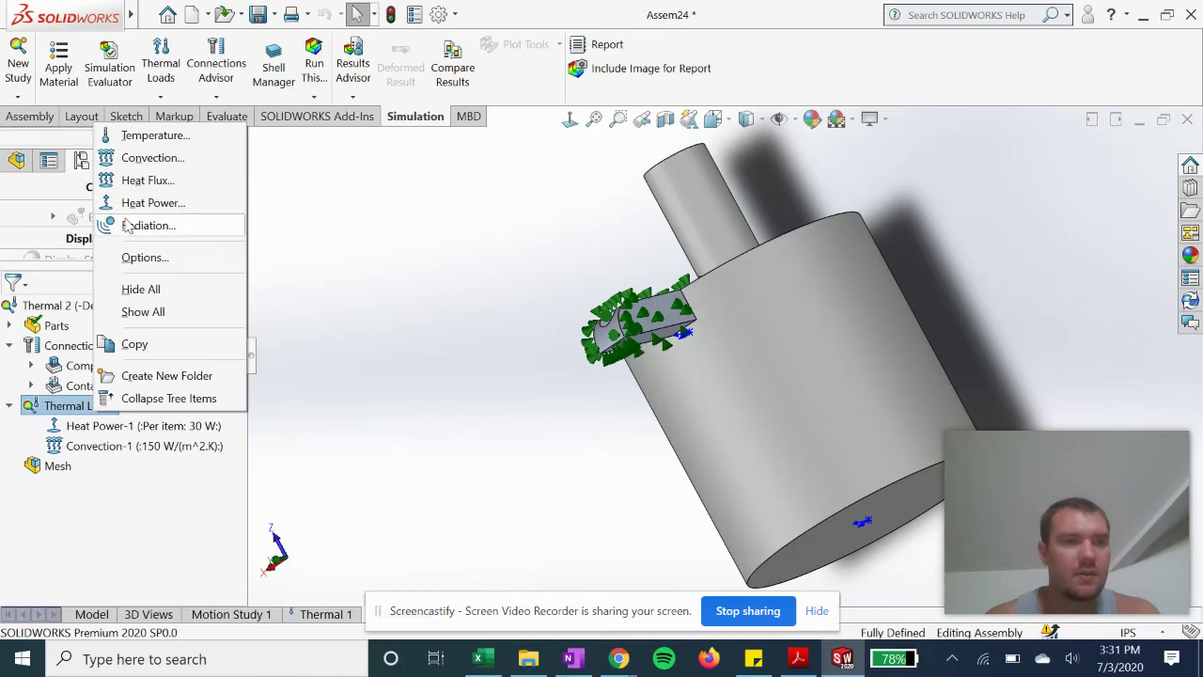
pyautogui.click(146, 158)
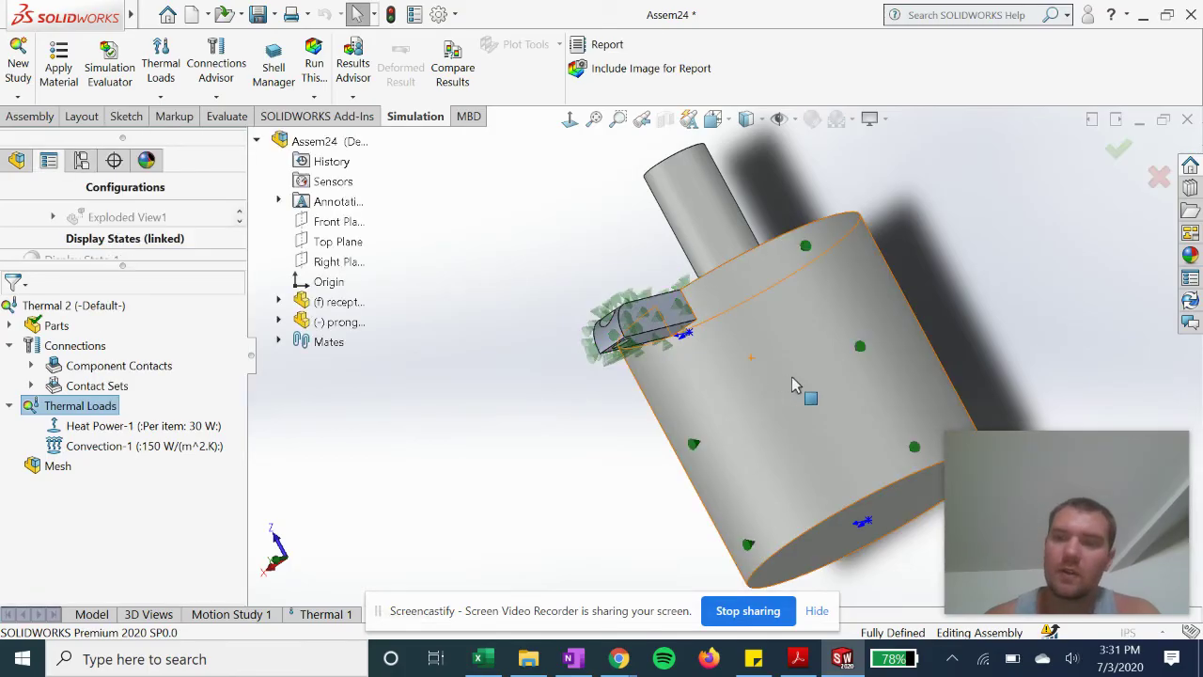
pyautogui.moveTo(828, 361); pyautogui.dragTo(912, 367, button='middle')
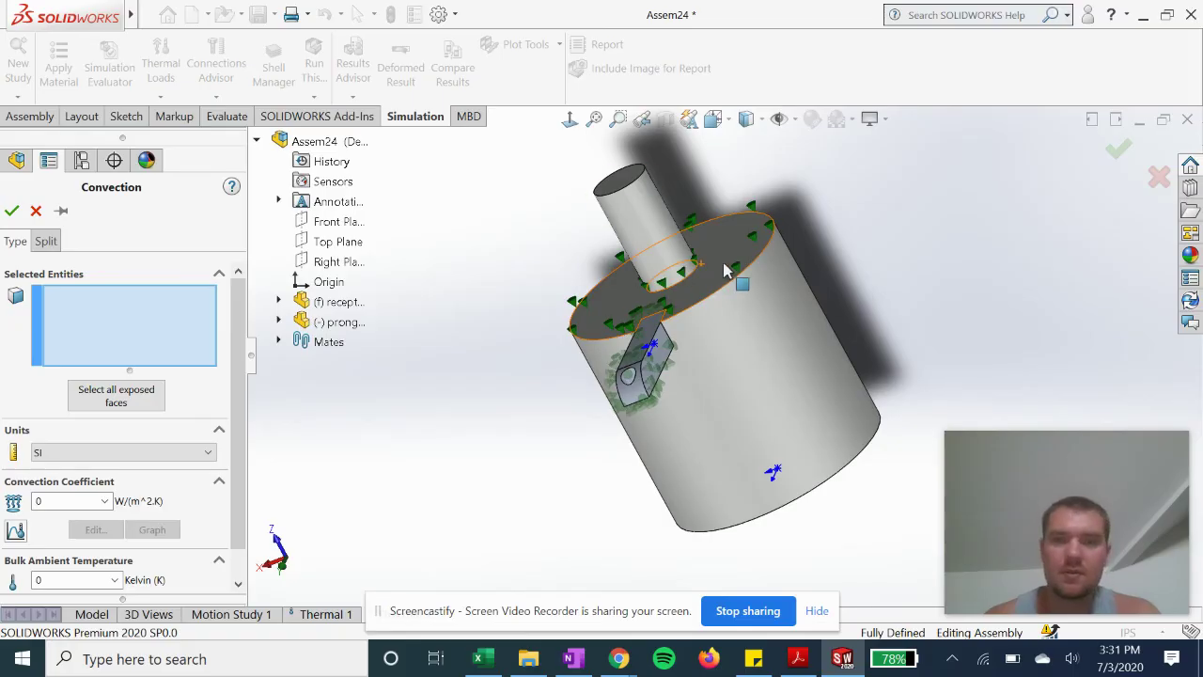
pyautogui.click(635, 226)
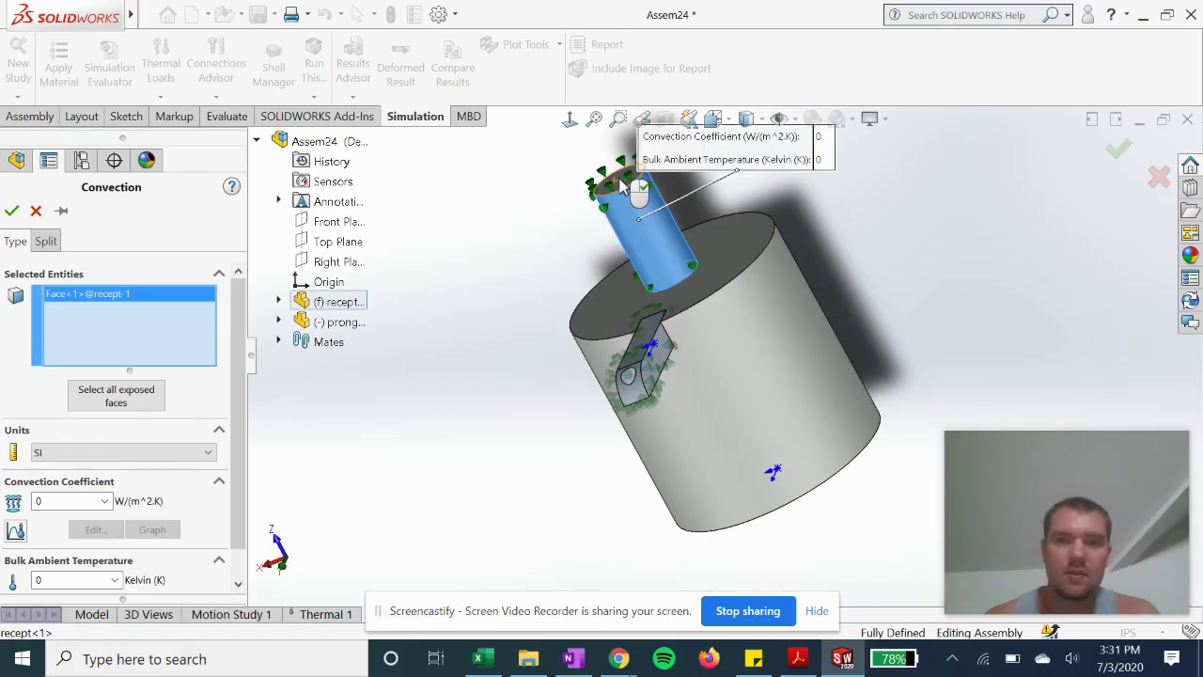
pyautogui.click(621, 185)
pyautogui.click(715, 274)
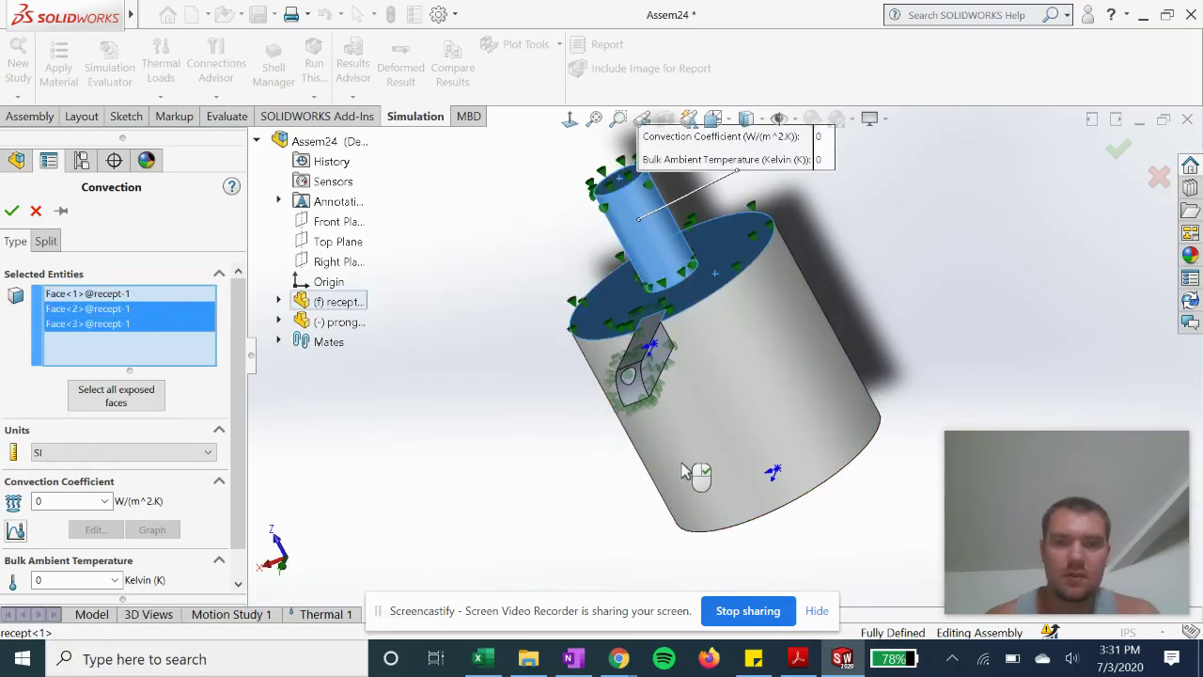
pyautogui.click(684, 467)
pyautogui.moveTo(691, 478); pyautogui.dragTo(477, 442, button='middle')
pyautogui.click(593, 484)
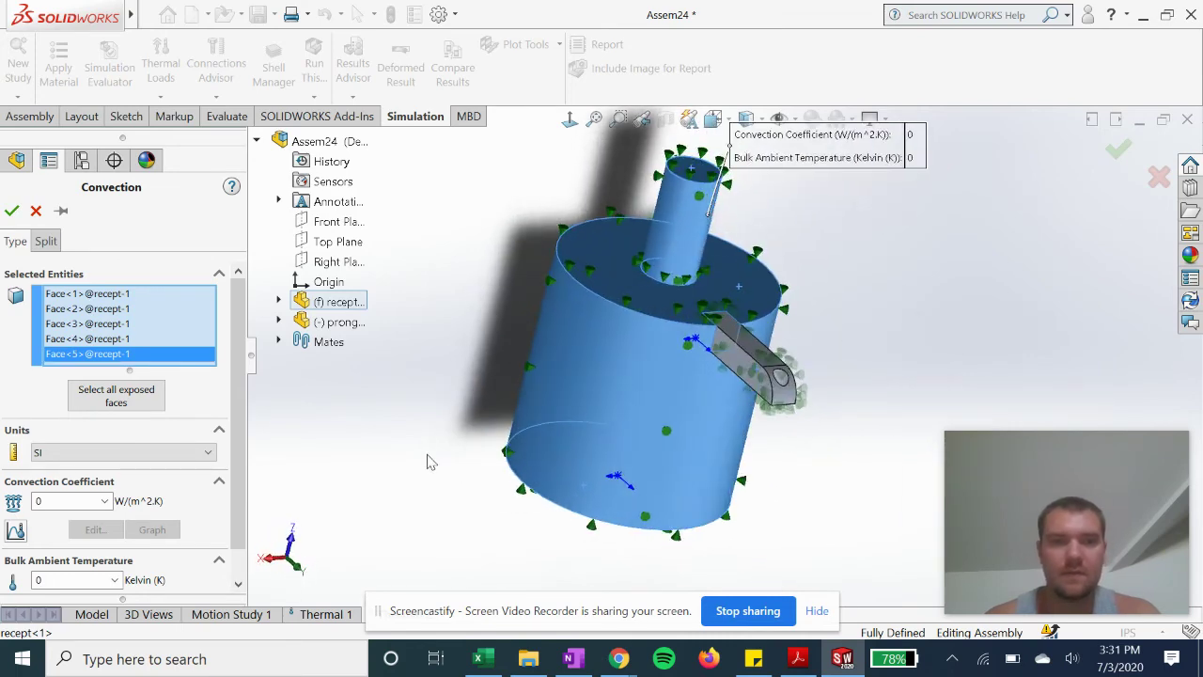
# - Set the coefficient to 200 W/(m^2.K) and bulk ambient to 310 K, then confirm
pyautogui.doubleClick(66, 501)
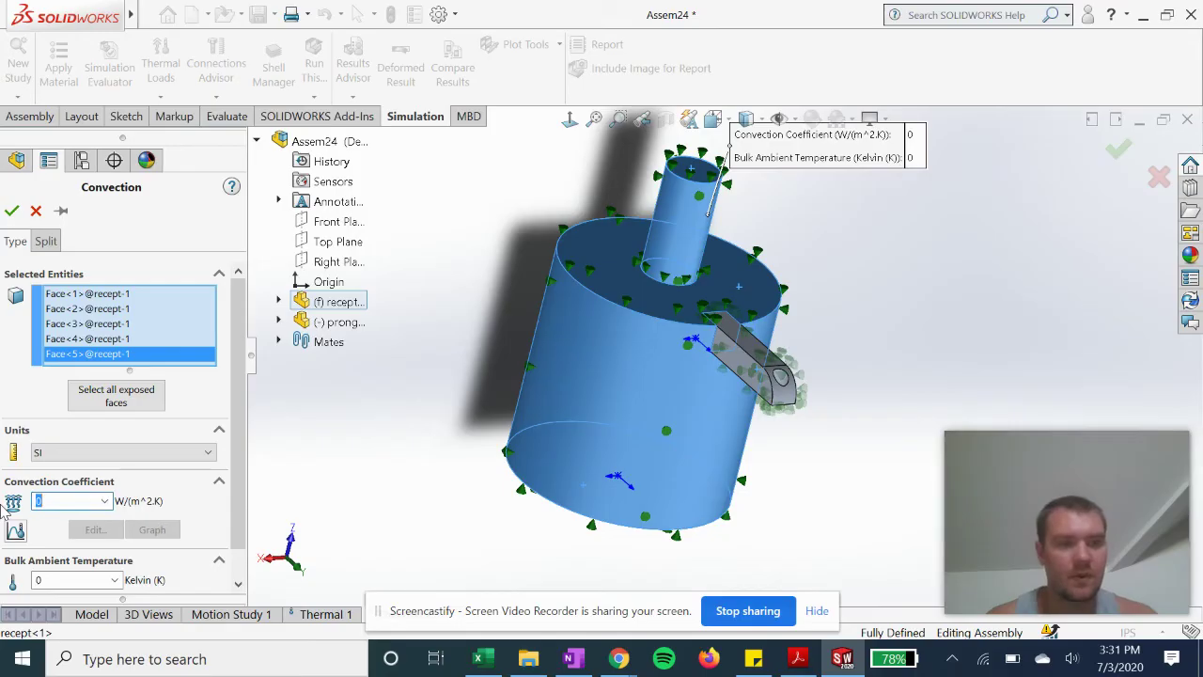
pyautogui.write('200')
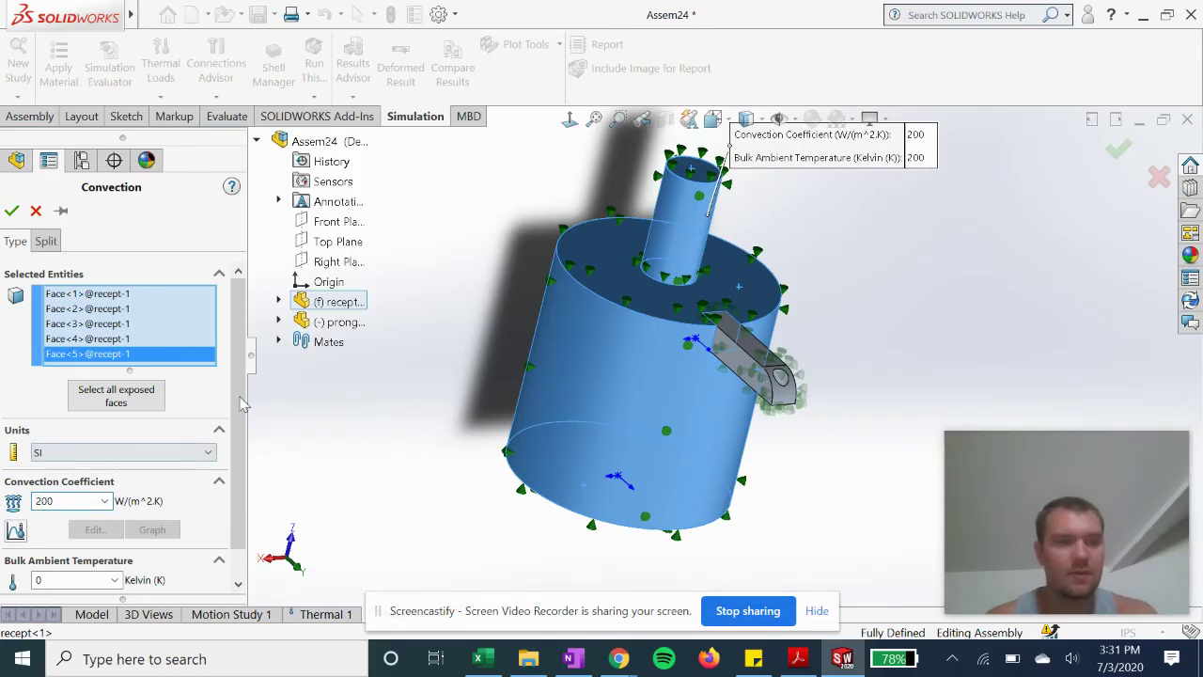
pyautogui.scroll(-1, 241, 343)
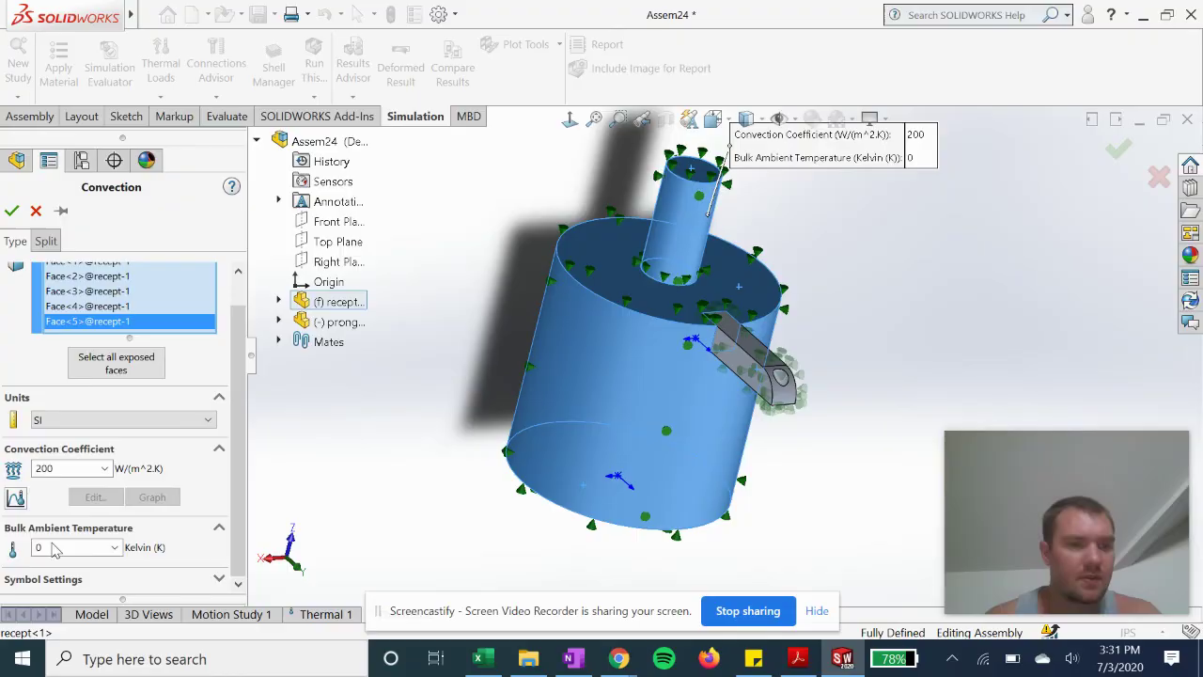
pyautogui.doubleClick(54, 551)
pyautogui.write('31')
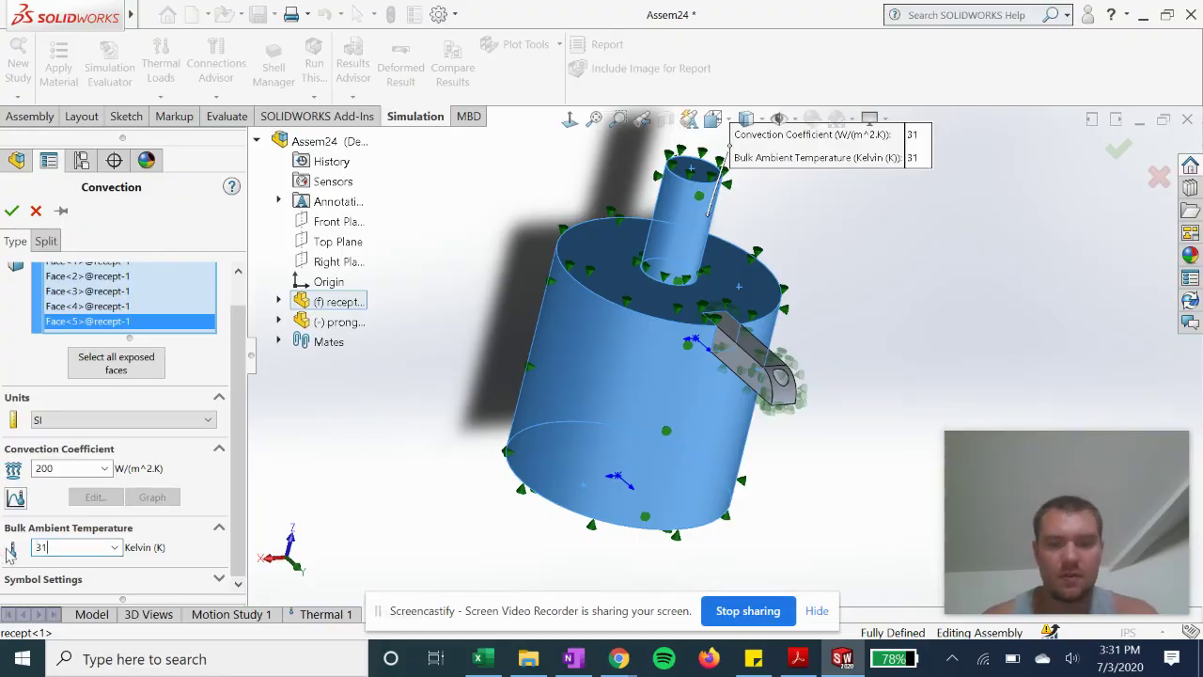
pyautogui.write('0')
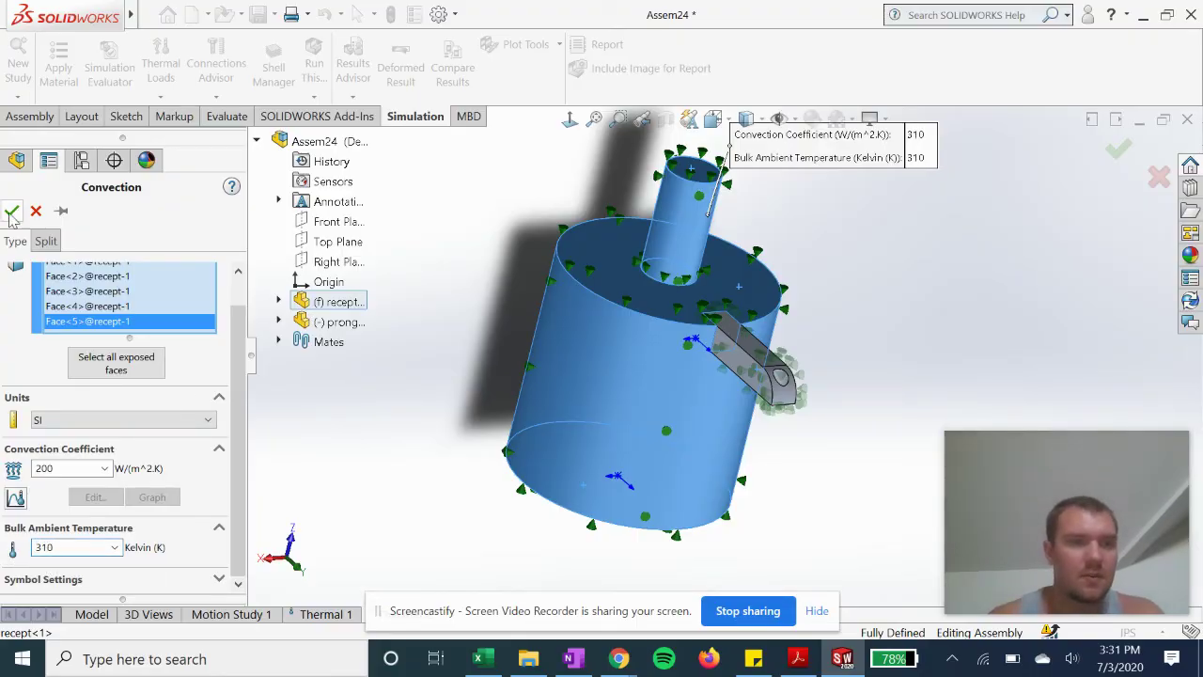
pyautogui.click(11, 213)
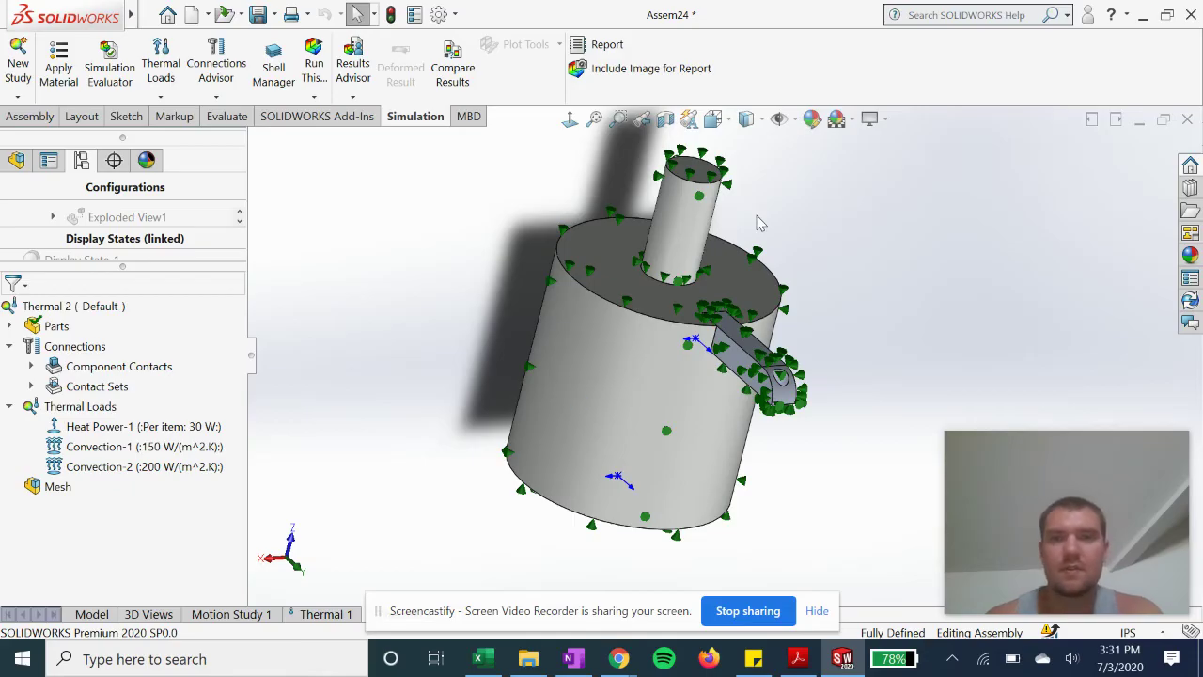
# - Run Thermal 2 to mesh and solve it, giving a temperature plot peaking near 354.9 K
pyautogui.moveTo(658, 240); pyautogui.dragTo(546, 296, button='middle')
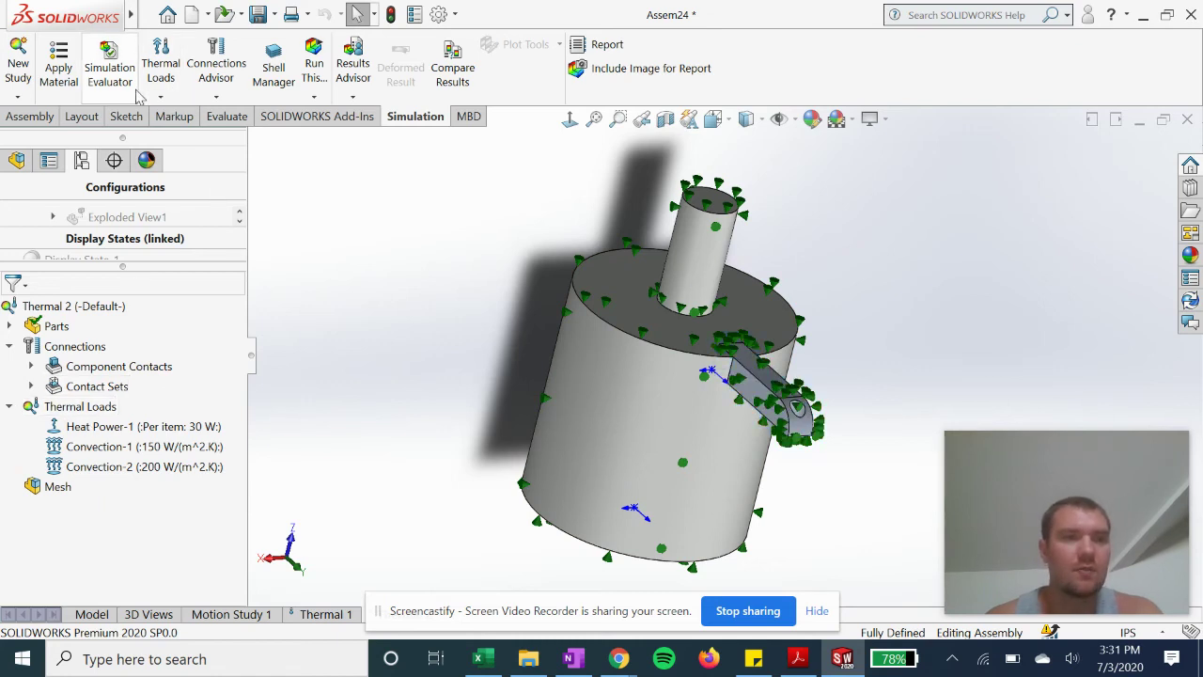
pyautogui.rightClick(76, 307)
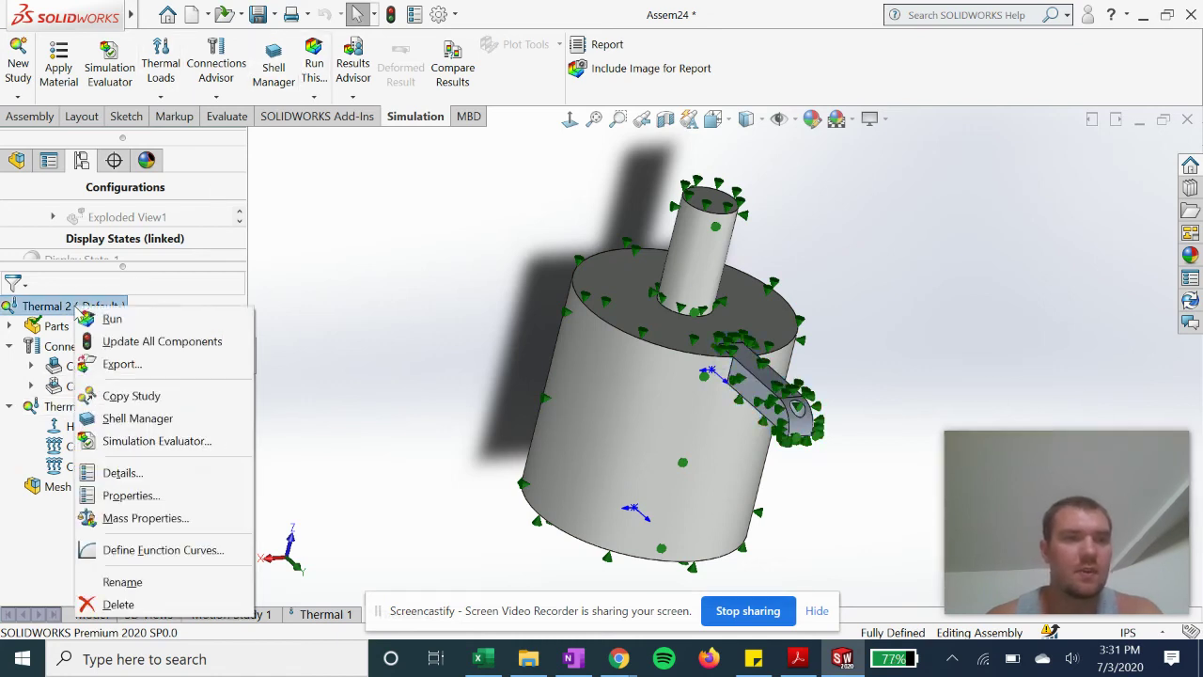
pyautogui.click(107, 320)
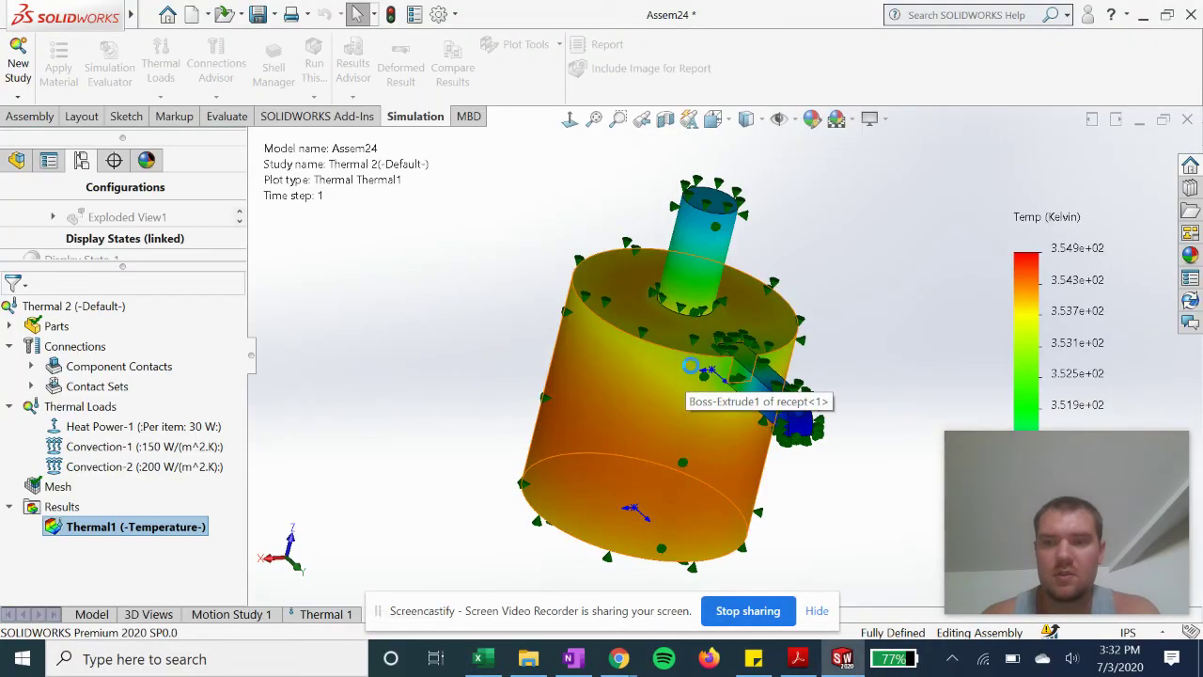
pyautogui.moveTo(970, 442); pyautogui.dragTo(248, 385)
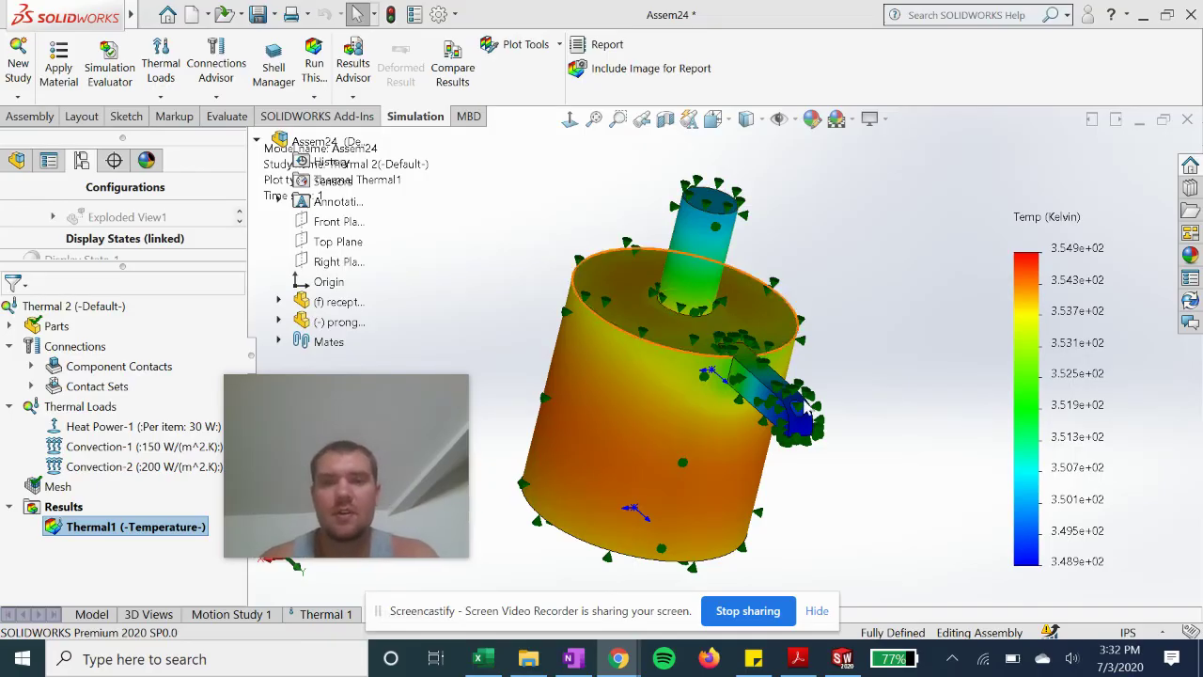
pyautogui.scroll(2, 855, 458)
pyautogui.moveTo(806, 443); pyautogui.dragTo(1034, 426, button='middle')
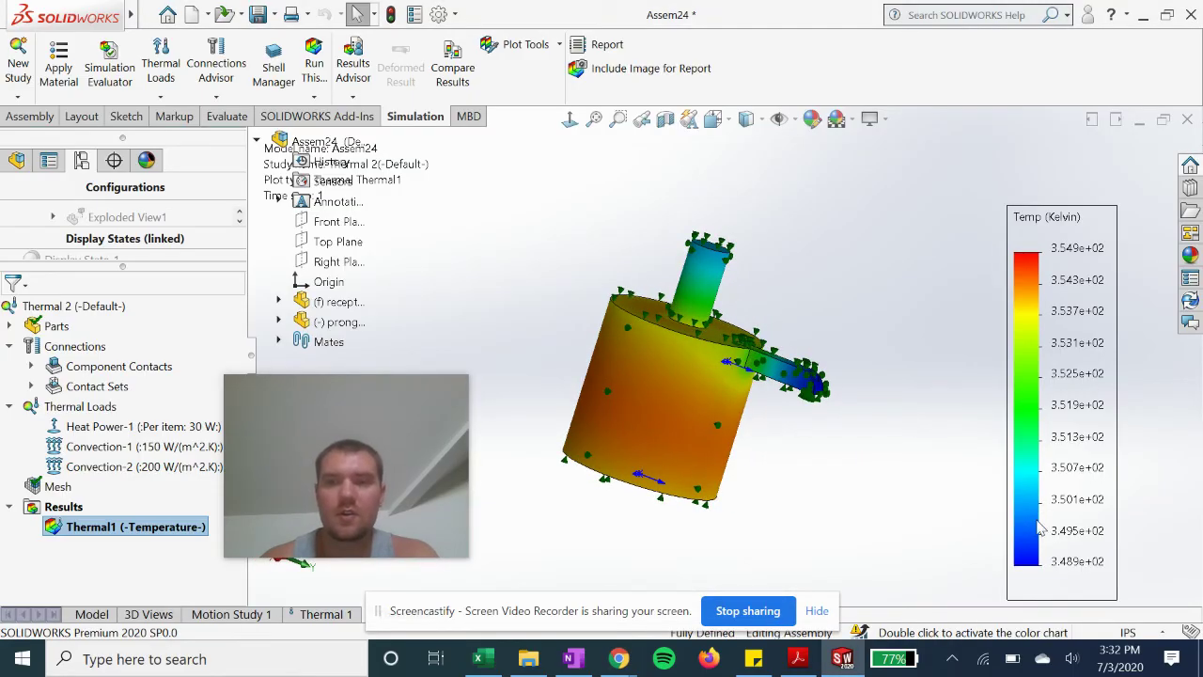
pyautogui.scroll(-2, 833, 403)
pyautogui.moveTo(827, 405); pyautogui.dragTo(865, 348, button='middle')
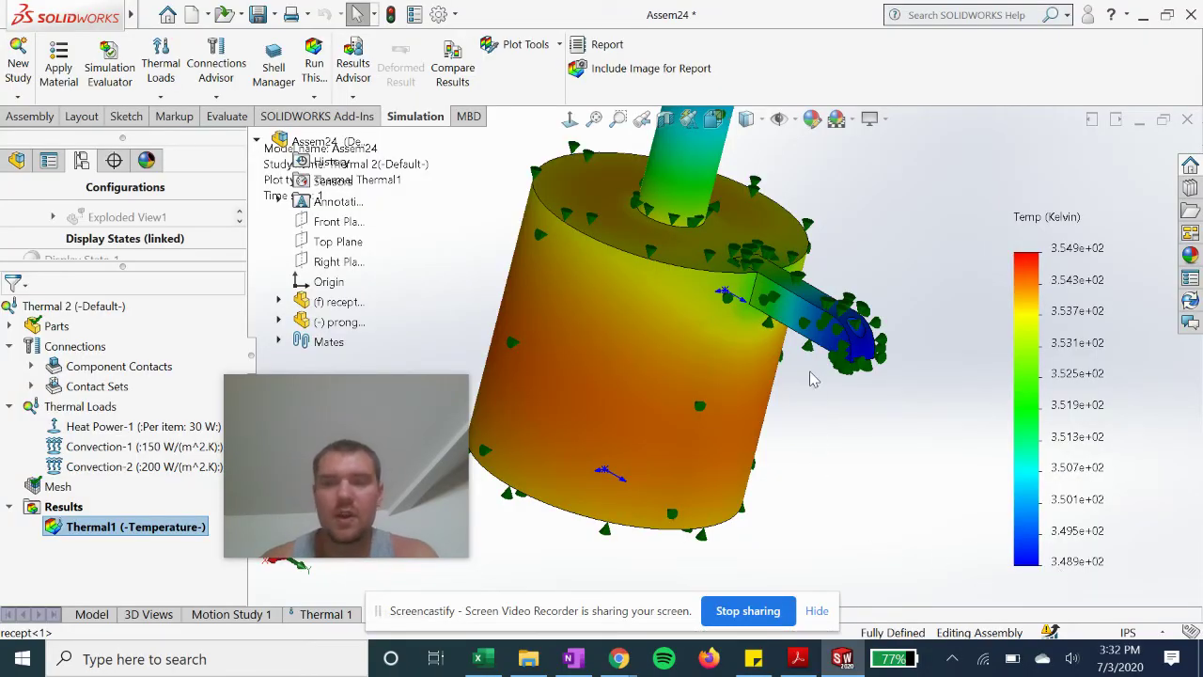
pyautogui.moveTo(814, 376); pyautogui.dragTo(621, 277, button='middle')
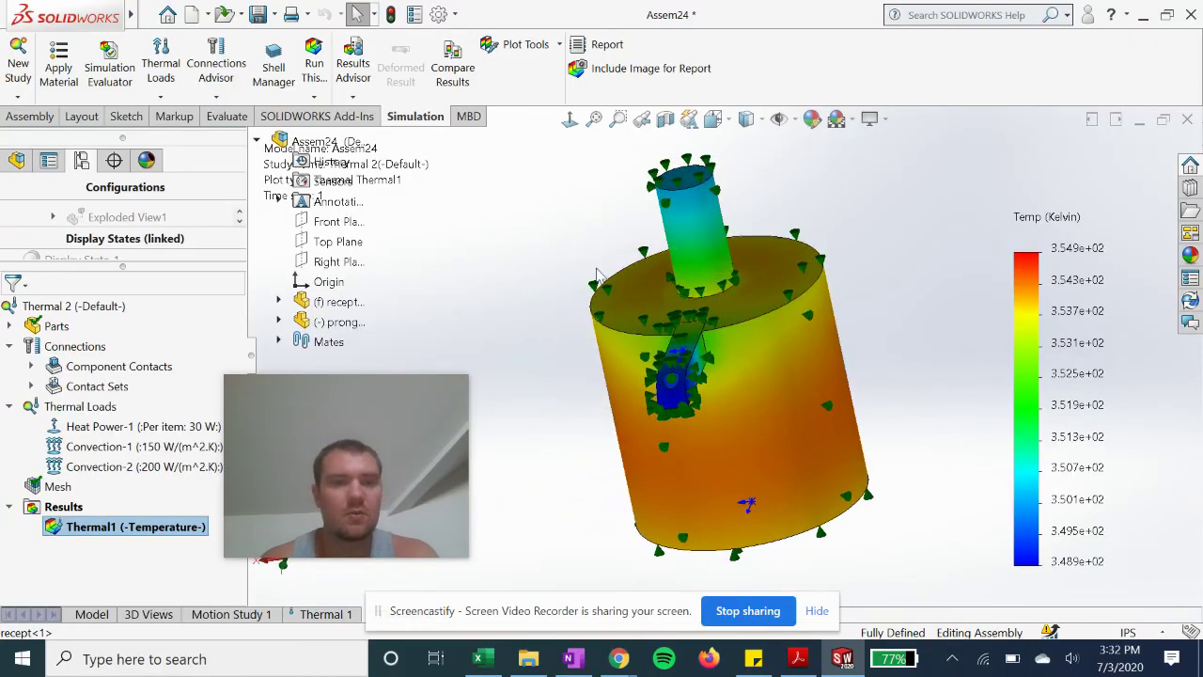
pyautogui.moveTo(515, 259); pyautogui.dragTo(562, 248, button='middle')
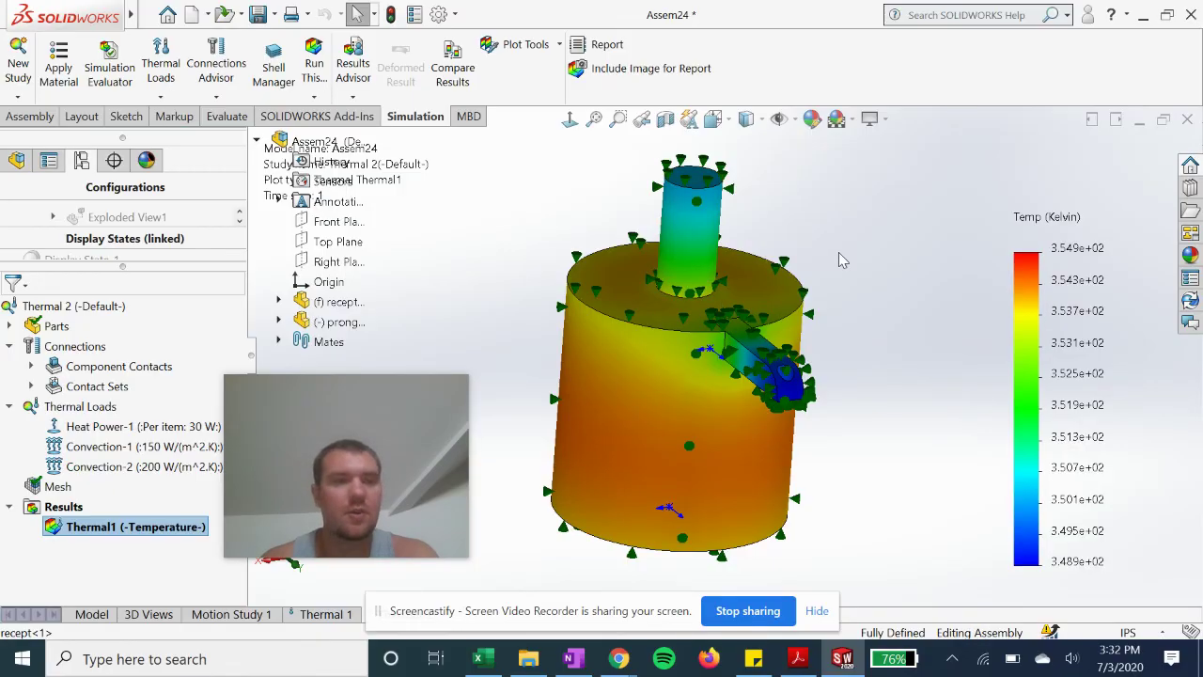
pyautogui.rightClick(1027, 290)
pyautogui.click(562, 379)
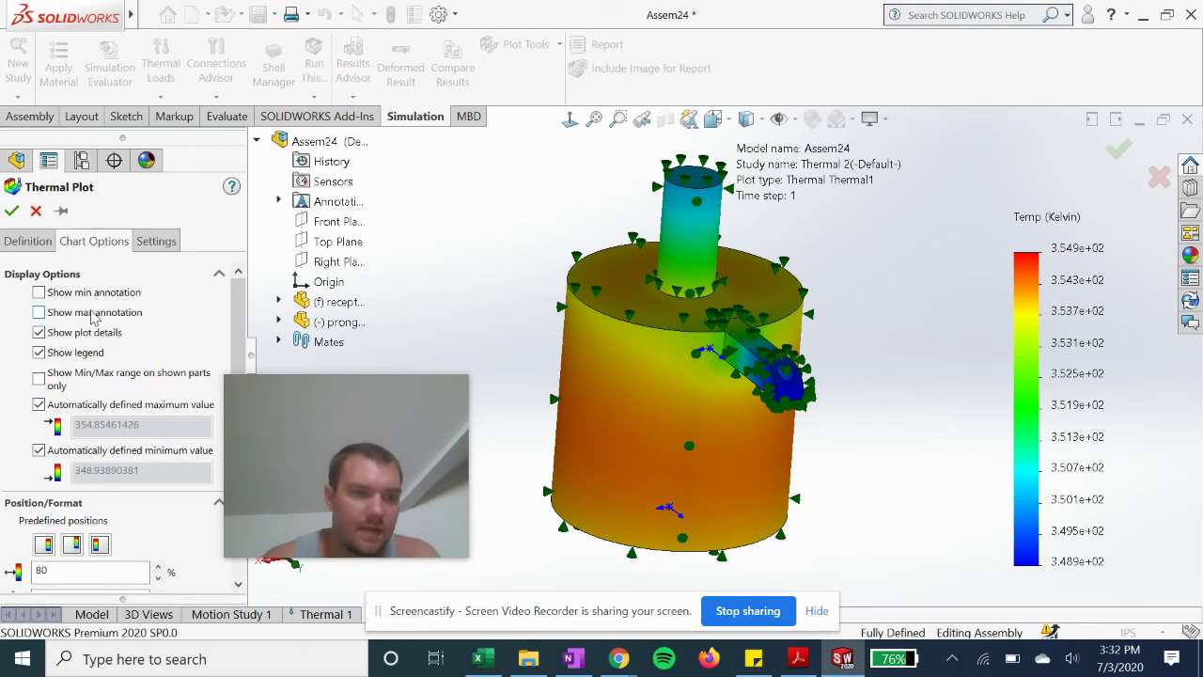
pyautogui.click(28, 242)
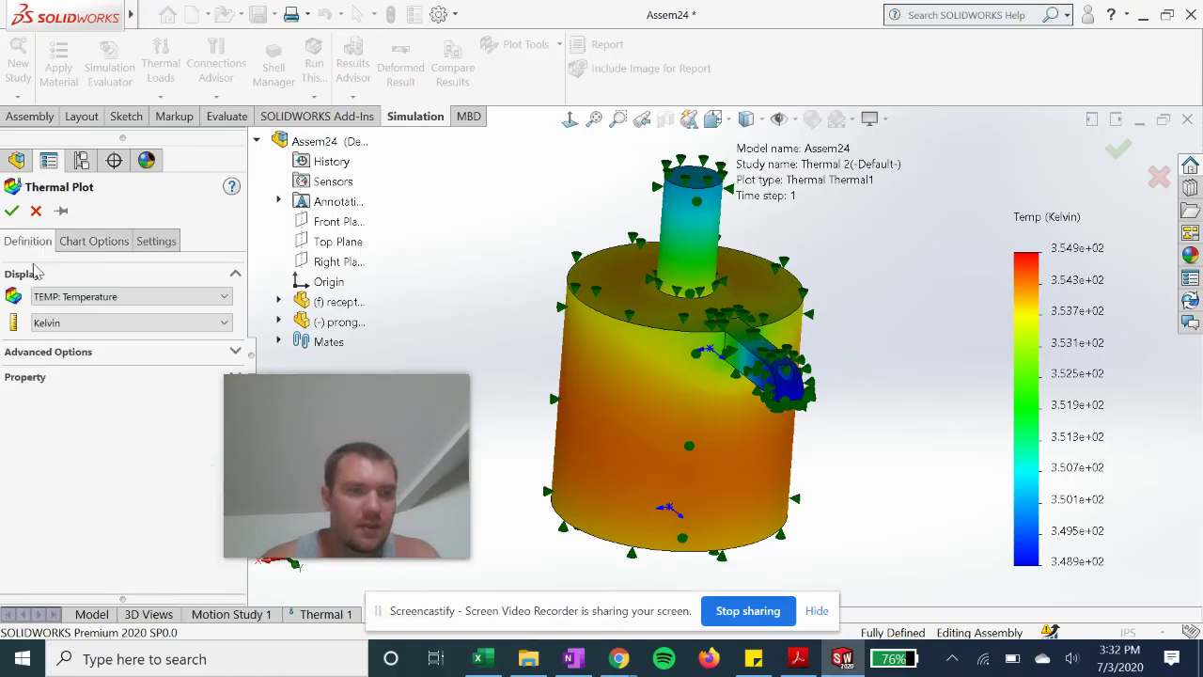
pyautogui.click(84, 320)
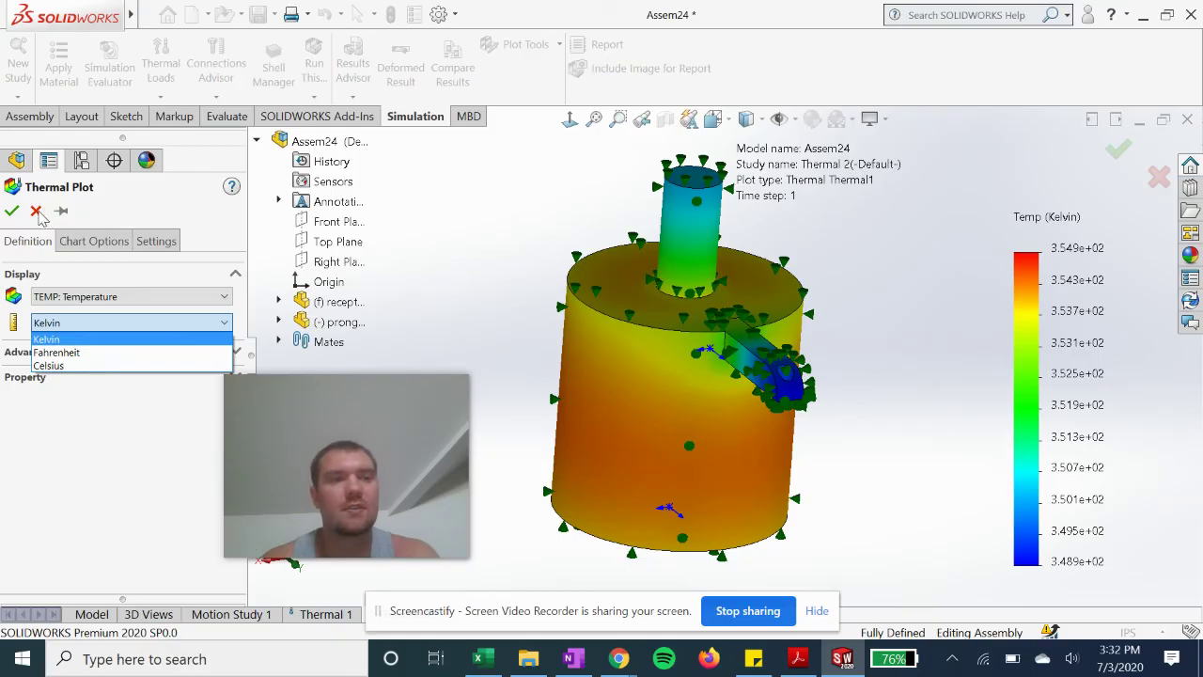
pyautogui.click(282, 244)
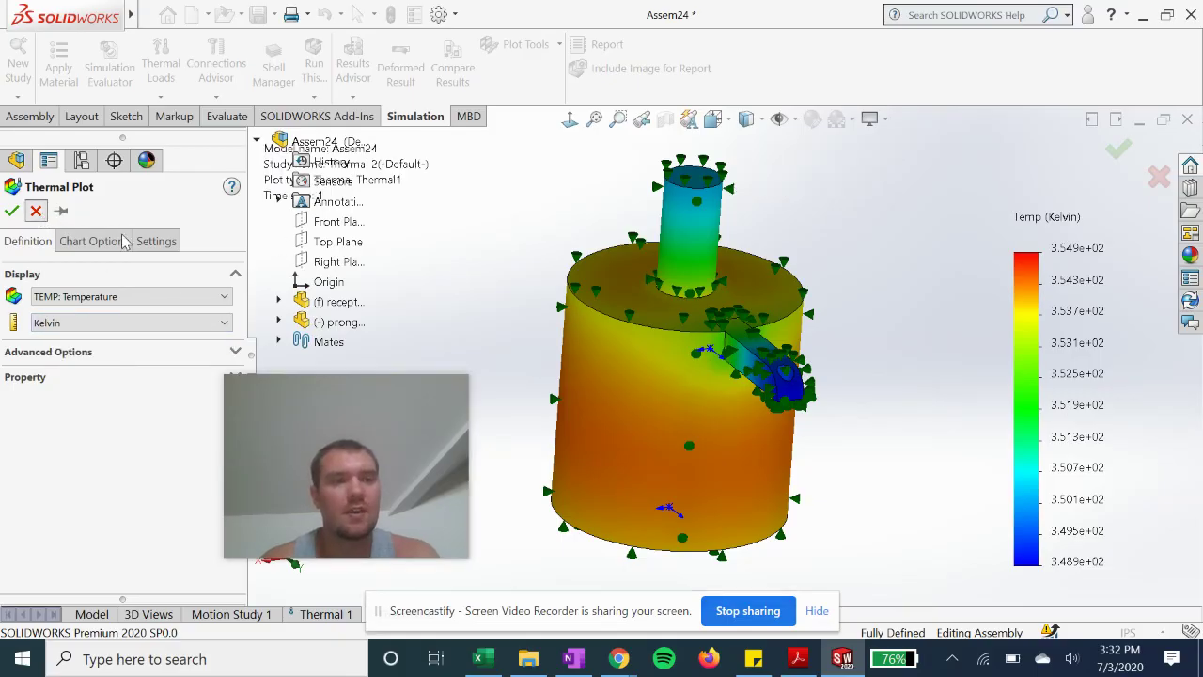
pyautogui.press('Return')
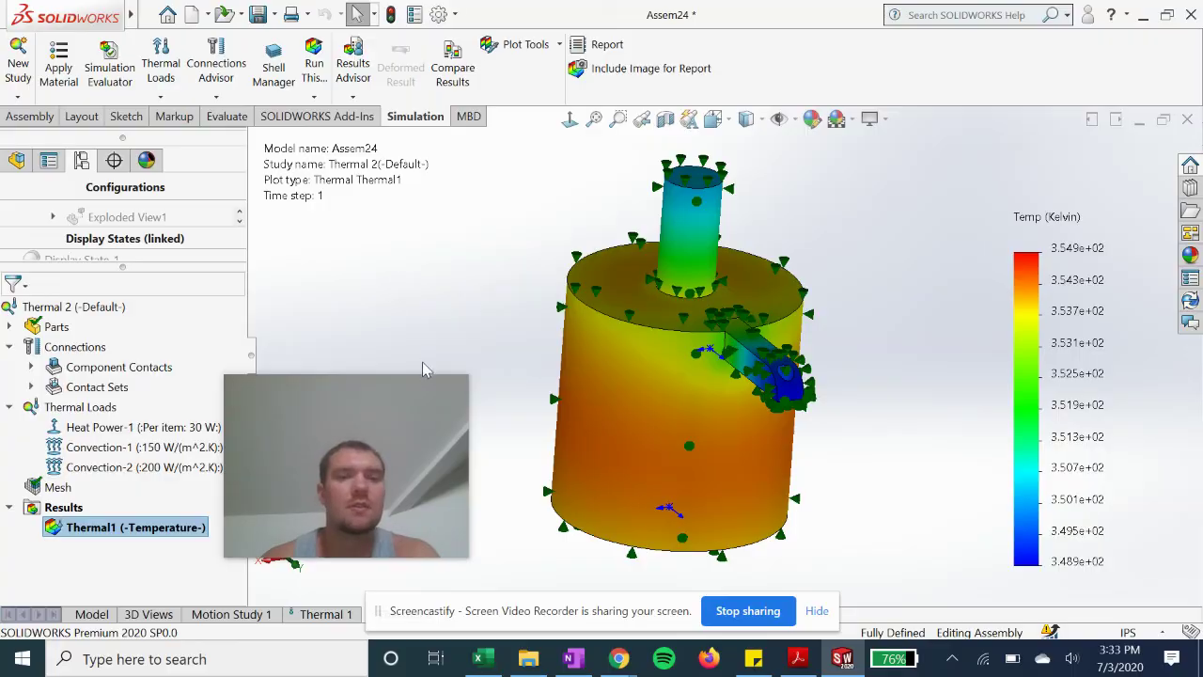
pyautogui.moveTo(436, 310); pyautogui.dragTo(503, 293, button='middle')
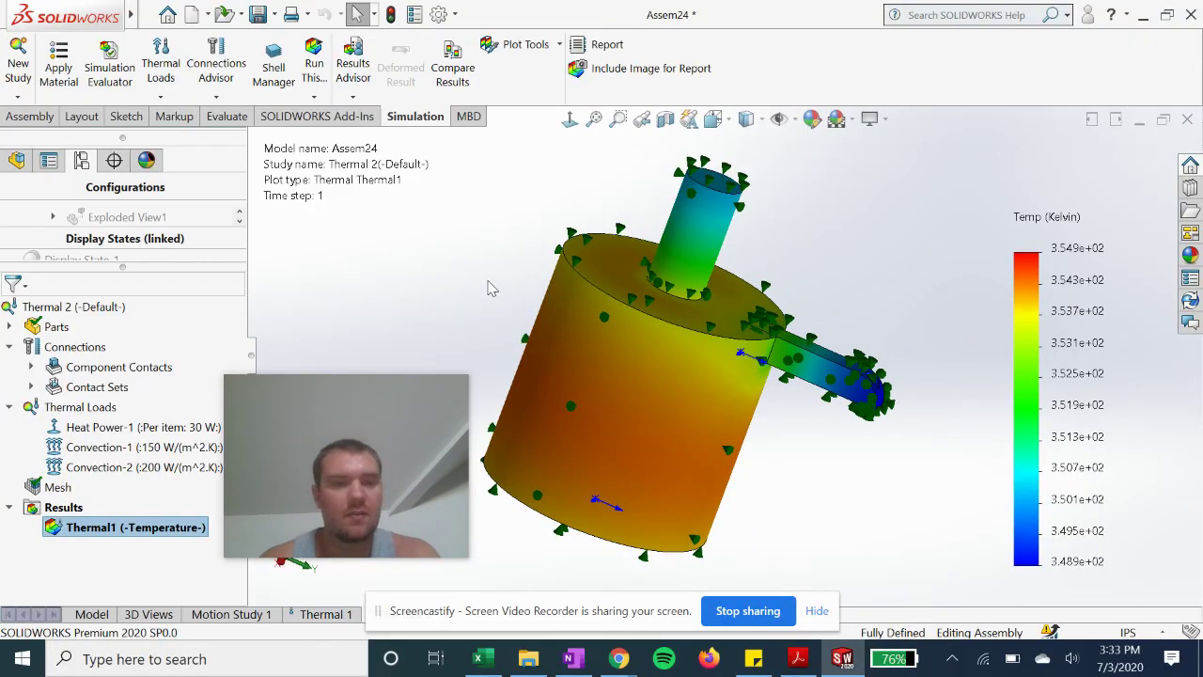